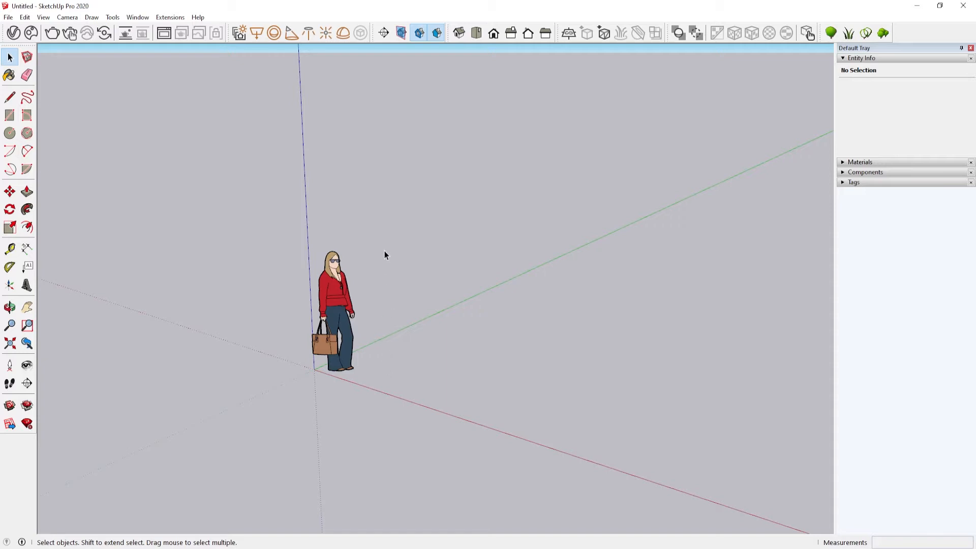
# Delete the default human figure standing at the origin.
pyautogui.moveTo(384, 251); pyautogui.dragTo(309, 363)
pyautogui.moveTo(297, 423); pyautogui.dragTo(296, 422)
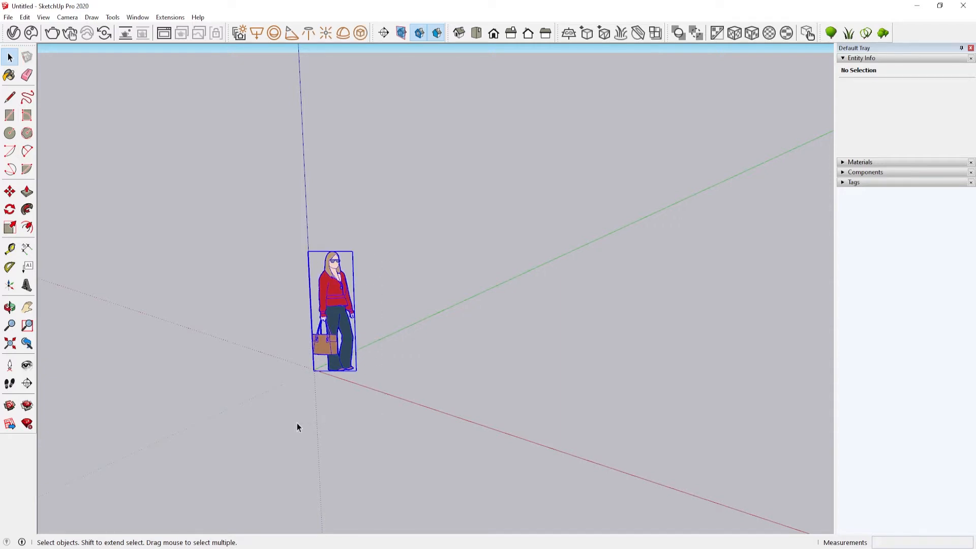
pyautogui.press('Delete')
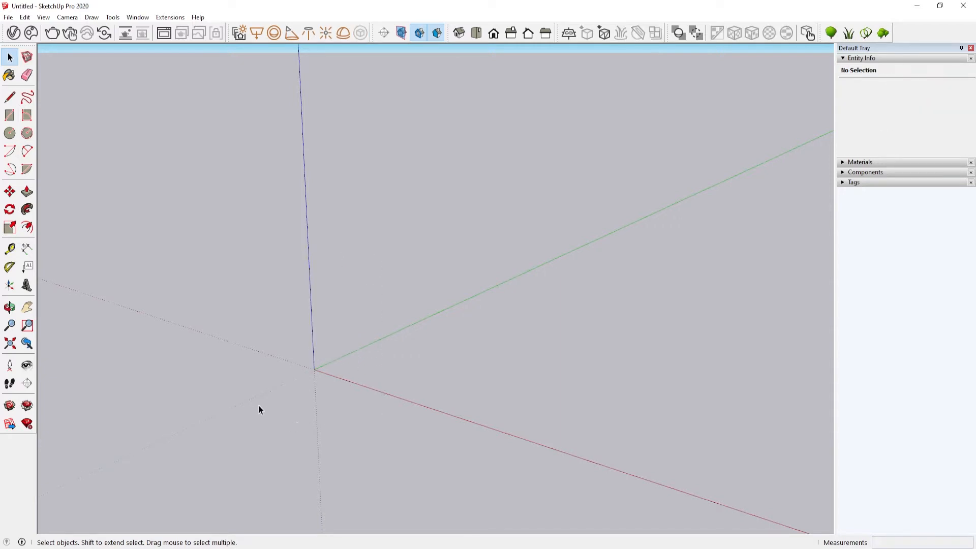
# Draw a rectangle of about 33 ft² on the ground plane, with its first corner at the origin.
pyautogui.press('r')
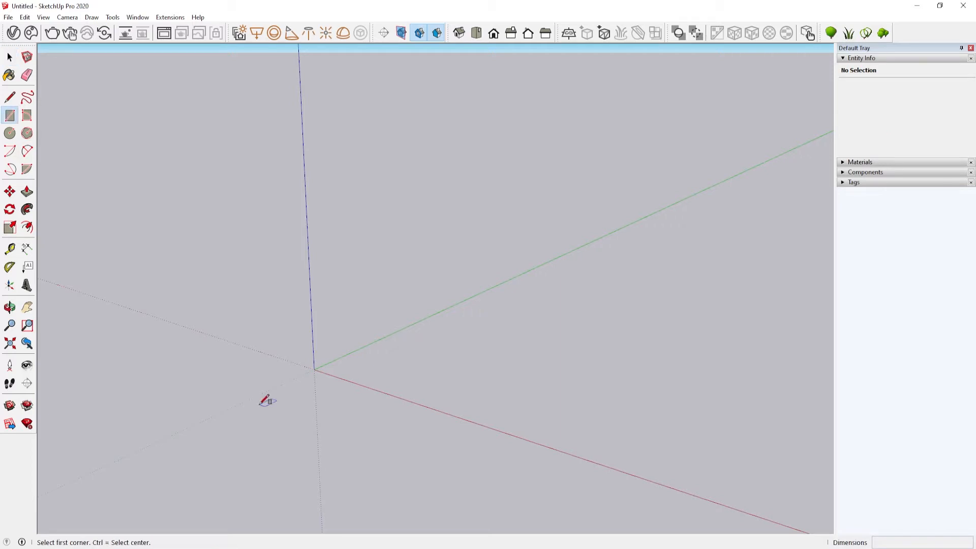
pyautogui.click(314, 370)
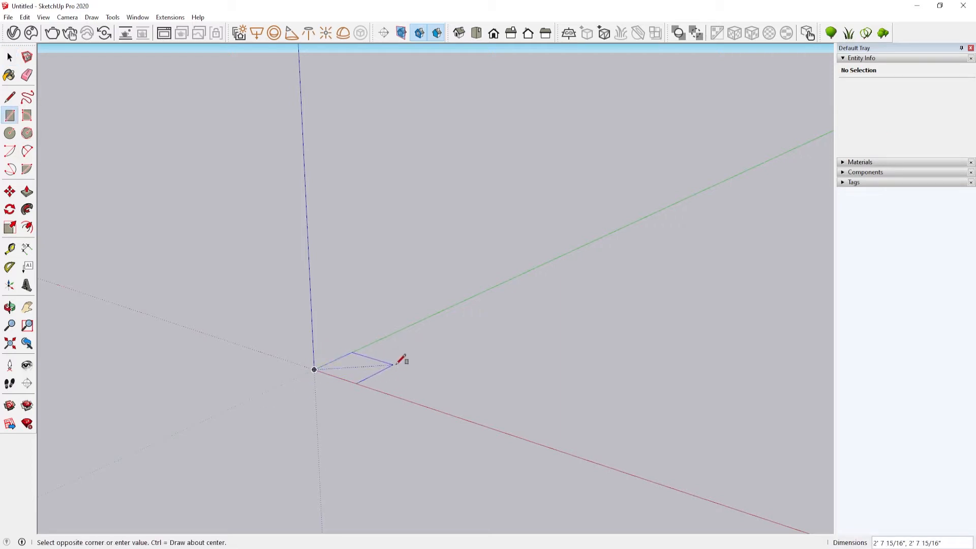
pyautogui.click(484, 365)
pyautogui.moveTo(493, 365); pyautogui.dragTo(473, 429, button='middle')
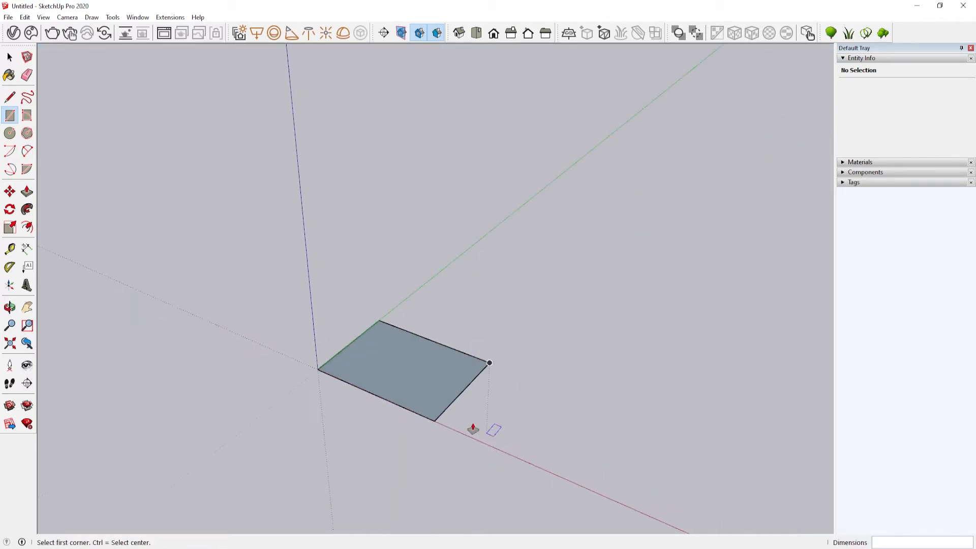
# Push/Pull the rectangle upward into a solid box.
pyautogui.press('p')
pyautogui.moveTo(437, 397); pyautogui.dragTo(437, 357)
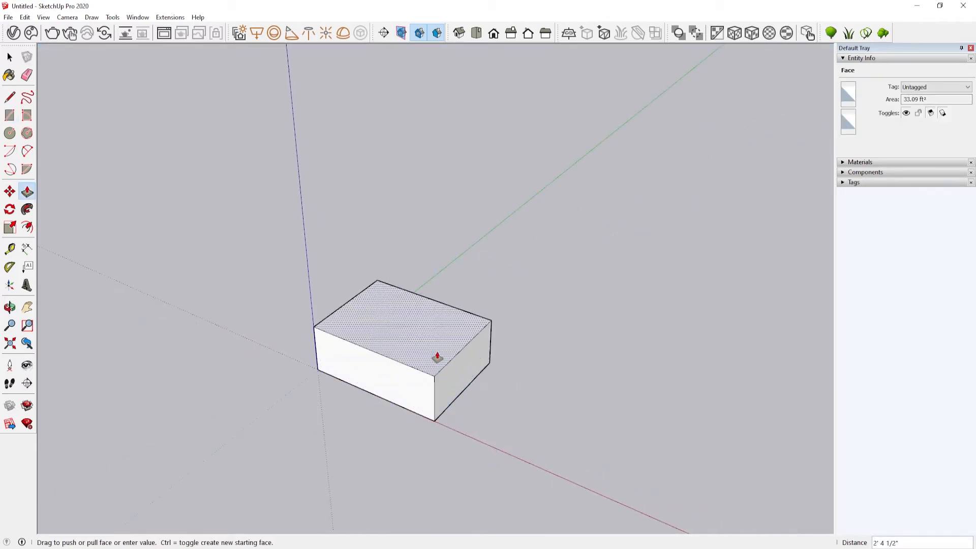
pyautogui.press('Return')
pyautogui.press('space')
# Copy the whole box 20' along the red axis.
pyautogui.moveTo(436, 354); pyautogui.dragTo(278, 486, button='middle')
pyautogui.tripleClick(414, 339)
pyautogui.moveTo(414, 339); pyautogui.dragTo(539, 375, button='middle')
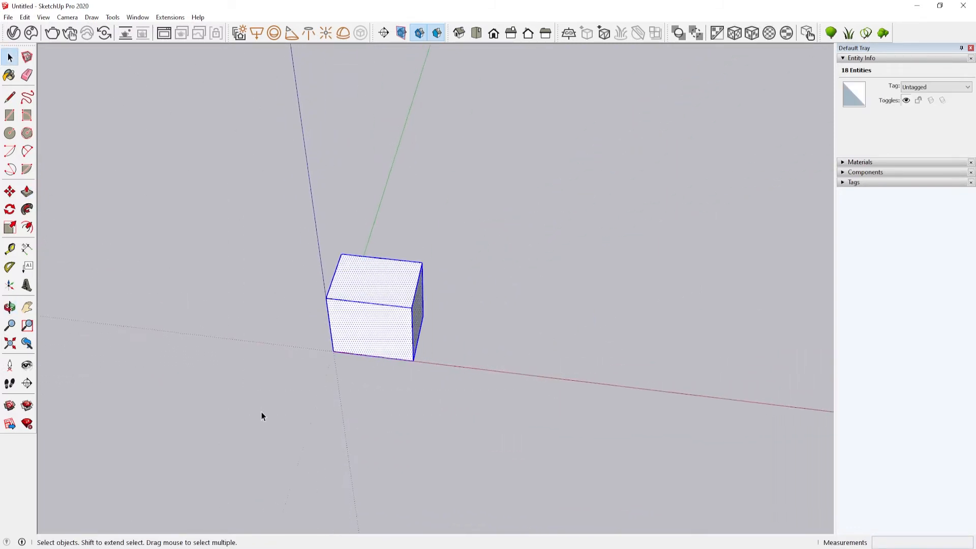
pyautogui.press('m')
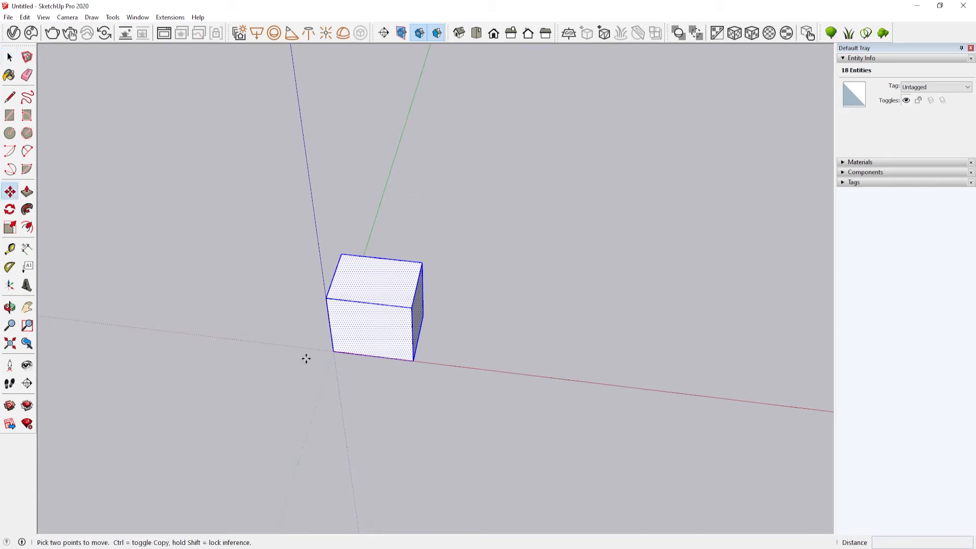
pyautogui.click(333, 350)
pyautogui.press('ctrl')
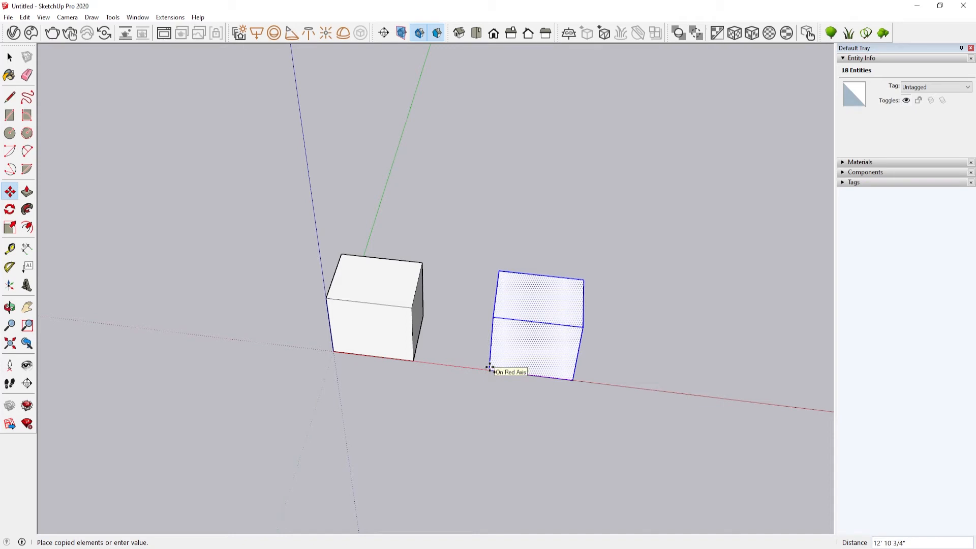
pyautogui.write("20'")
pyautogui.press('Return')
# Select all geometry of the original box at the origin and make it a group.
pyautogui.press('space')
pyautogui.click(551, 361)
pyautogui.moveTo(557, 361); pyautogui.dragTo(433, 425, button='middle')
pyautogui.click(373, 305)
pyautogui.press('m')
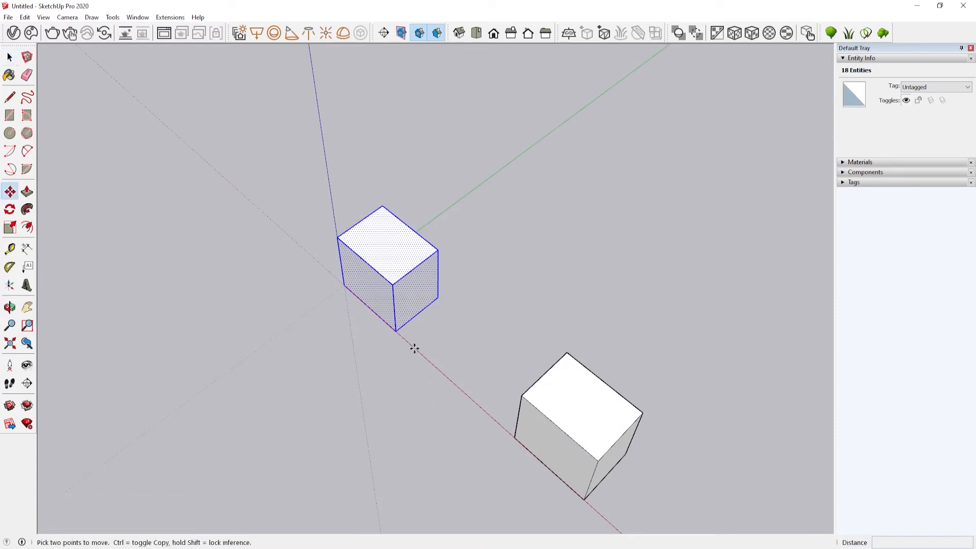
pyautogui.press('space')
pyautogui.rightClick(413, 293)
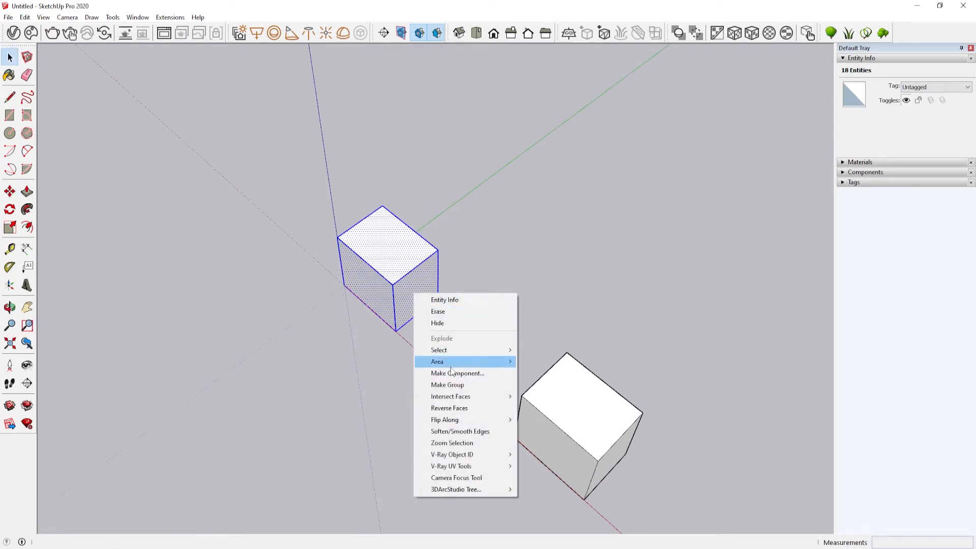
pyautogui.click(468, 385)
# Select all geometry of the copied box and make it a component with the default settings.
pyautogui.moveTo(467, 385); pyautogui.dragTo(662, 375, button='middle')
pyautogui.click(592, 362)
pyautogui.tripleClick(591, 359)
pyautogui.rightClick(592, 358)
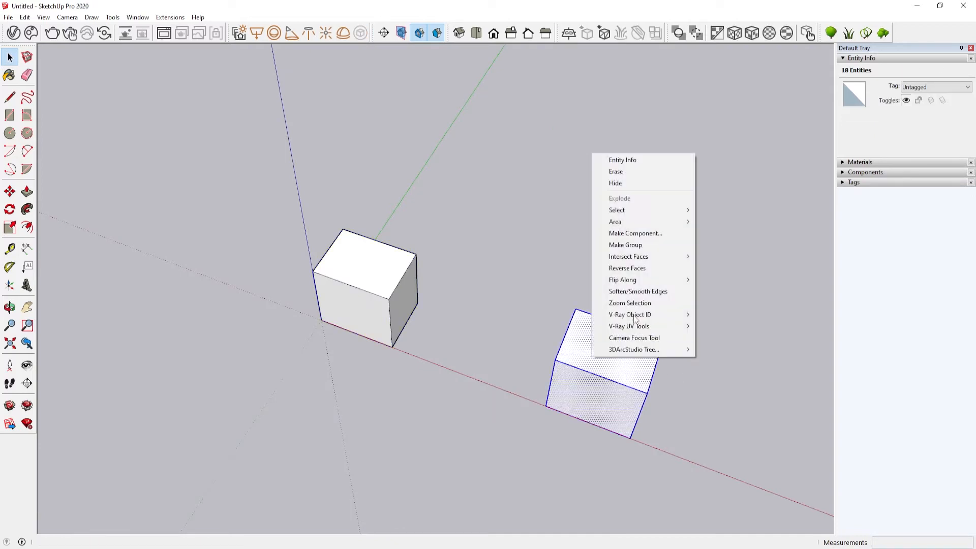
pyautogui.click(651, 234)
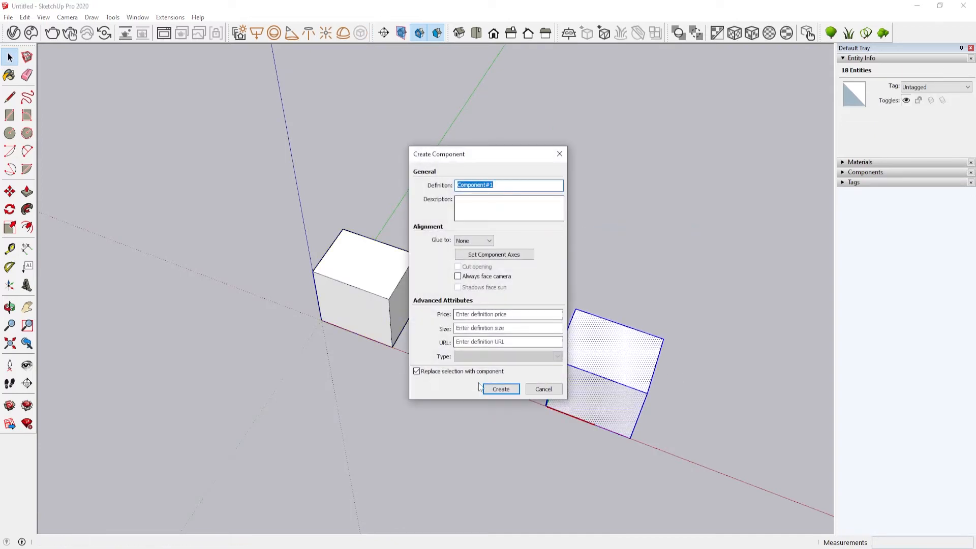
pyautogui.click(501, 388)
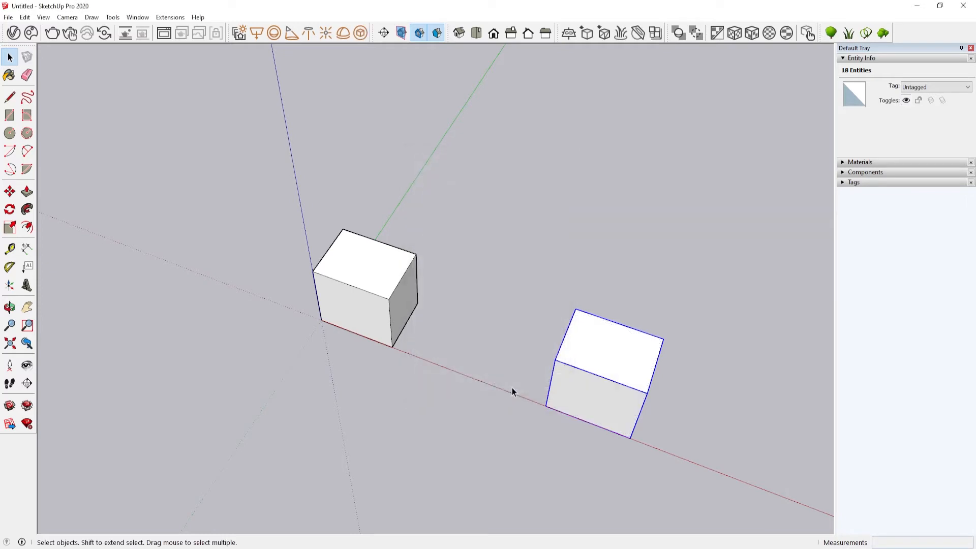
pyautogui.click(678, 251)
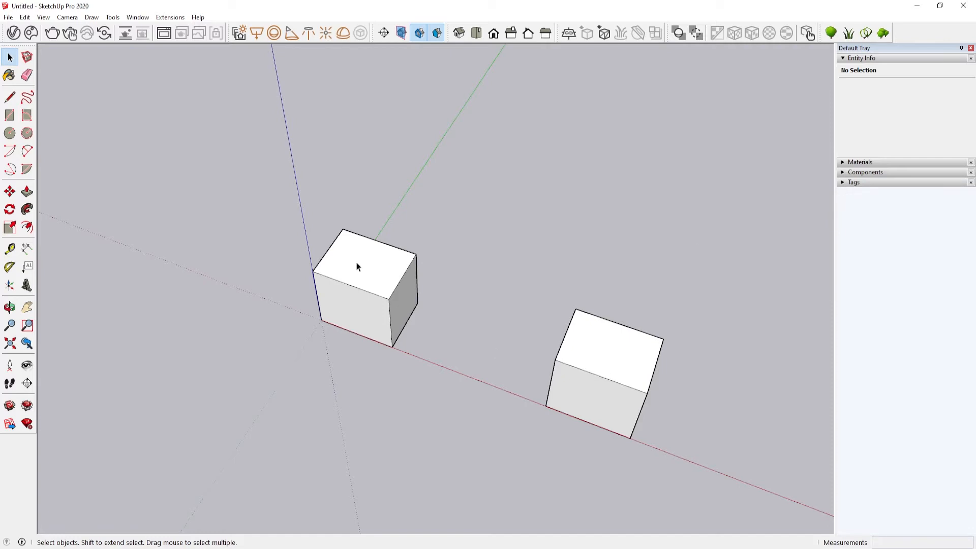
# Paint the grouped box at the origin with the red Color A04 from the Colors collection.
pyautogui.click(843, 162)
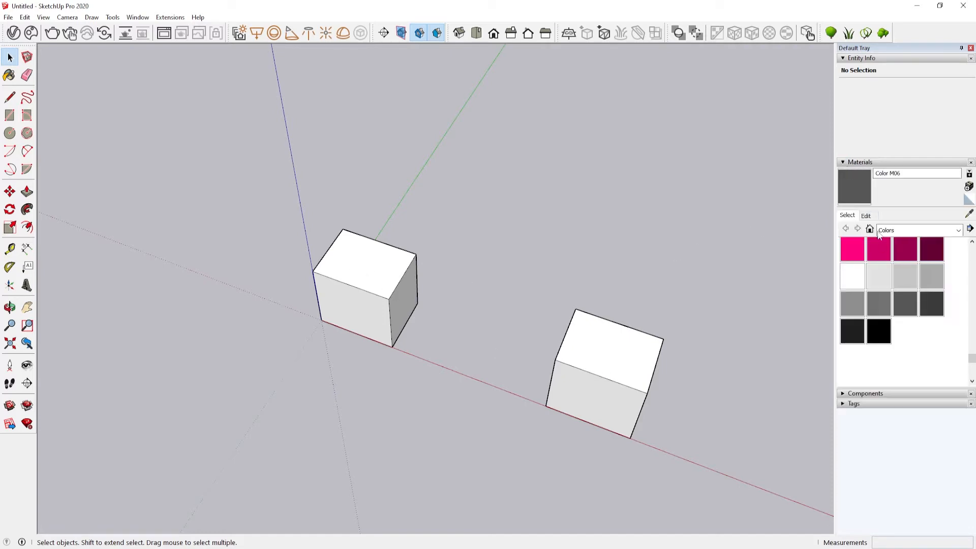
pyautogui.scroll(10, 876, 352)
pyautogui.scroll(5, 900, 364)
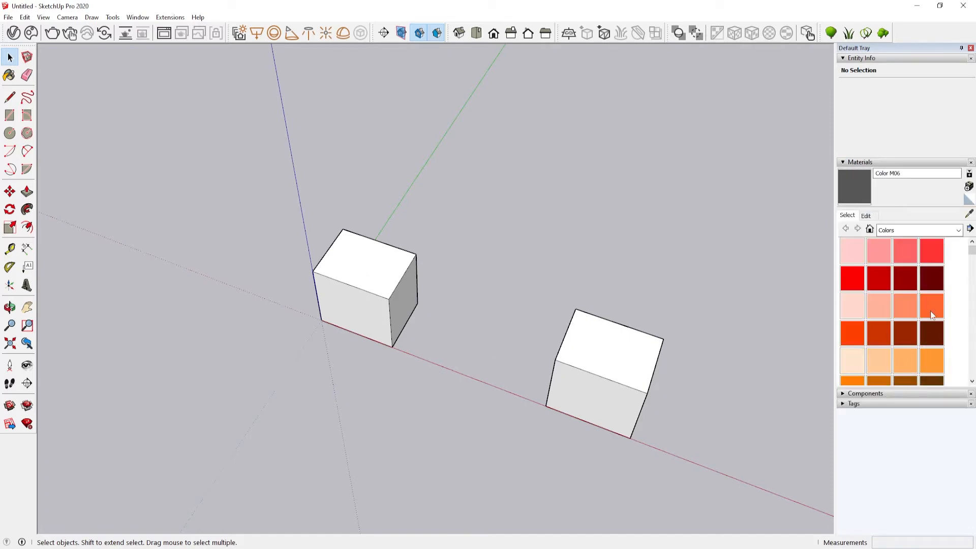
pyautogui.click(931, 250)
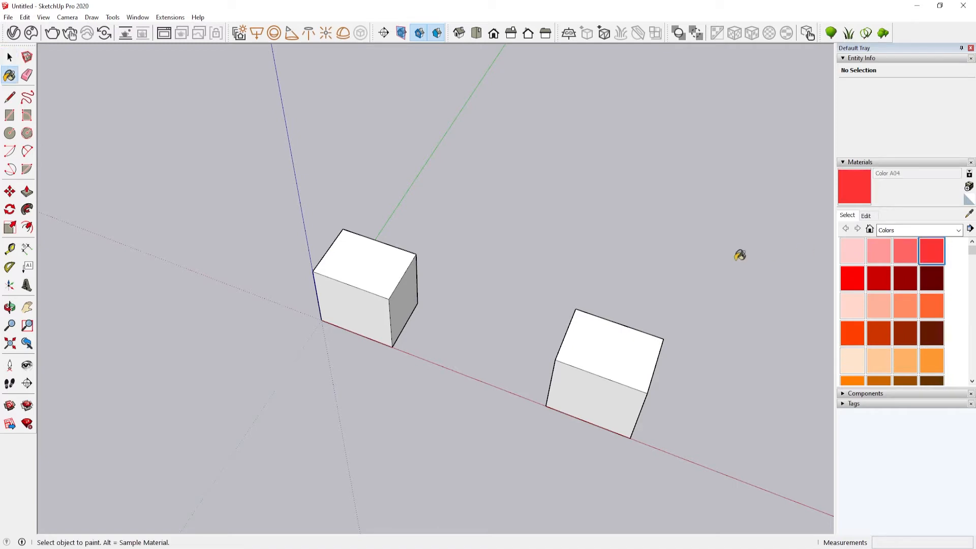
pyautogui.click(374, 256)
pyautogui.press('space')
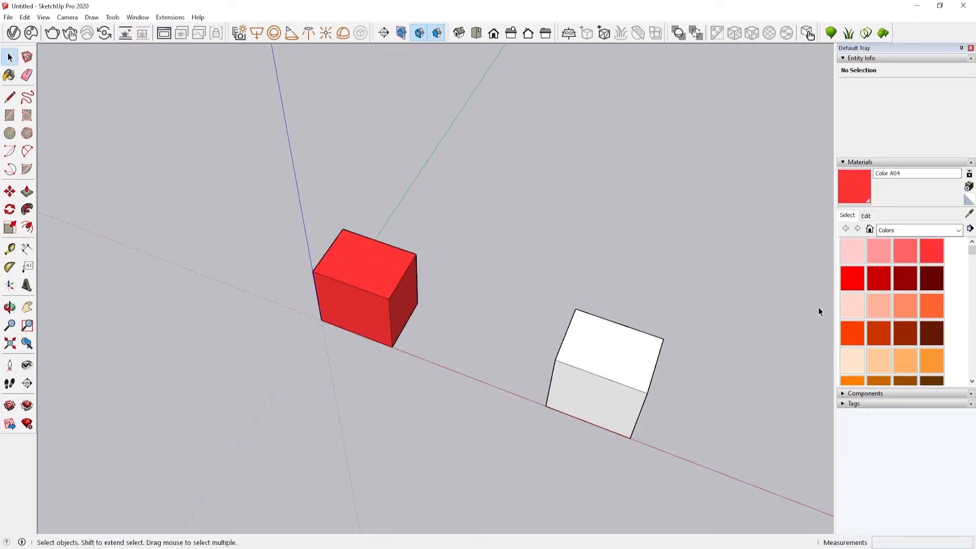
# Paint the component box with the black Color M09 from the Colors collection.
pyautogui.scroll(-8, 867, 321)
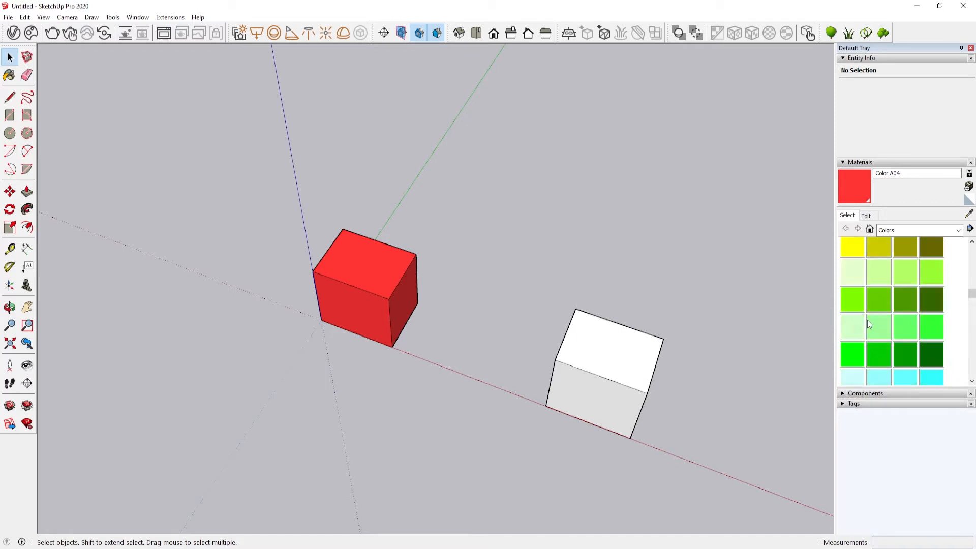
pyautogui.scroll(8, 868, 325)
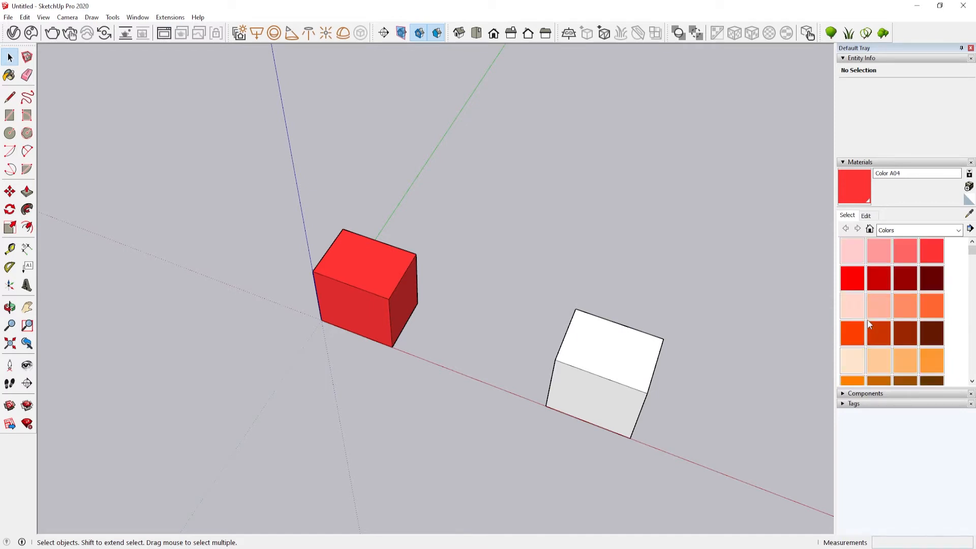
pyautogui.scroll(-12, 868, 324)
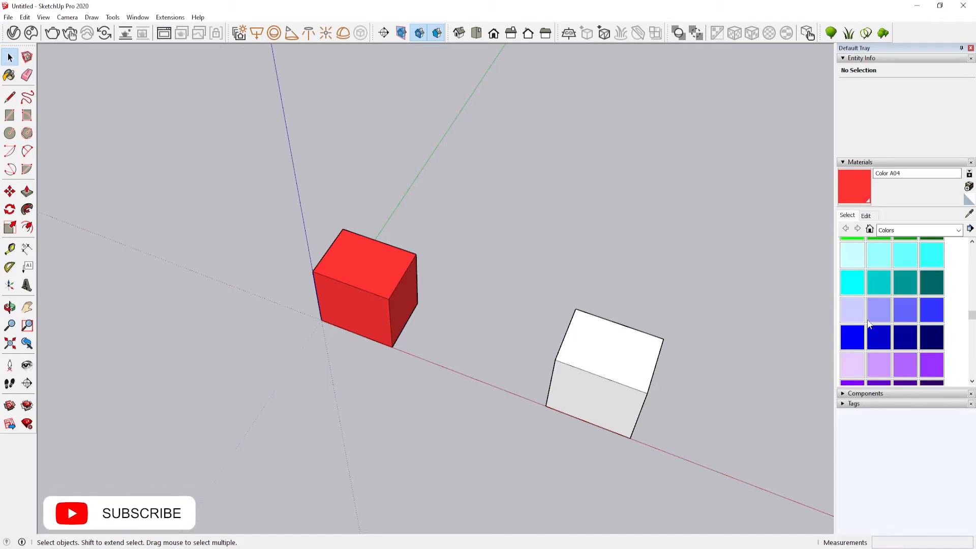
pyautogui.scroll(-8, 868, 324)
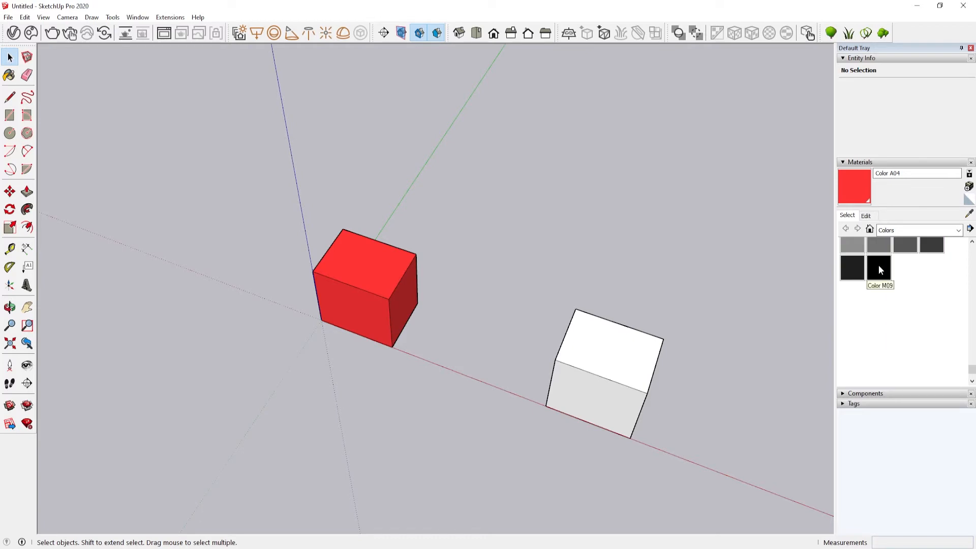
pyautogui.click(879, 268)
pyautogui.click(585, 351)
pyautogui.press('space')
# Paint the component box with the grey Color M05.
pyautogui.moveTo(584, 389); pyautogui.dragTo(337, 172, button='middle')
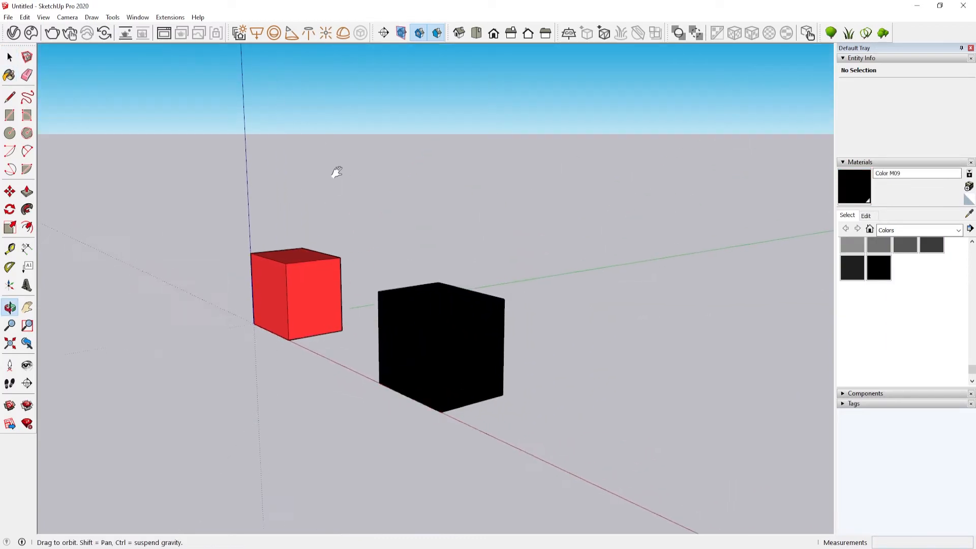
pyautogui.scroll(2, 442, 310)
pyautogui.scroll(2, 895, 287)
pyautogui.click(879, 304)
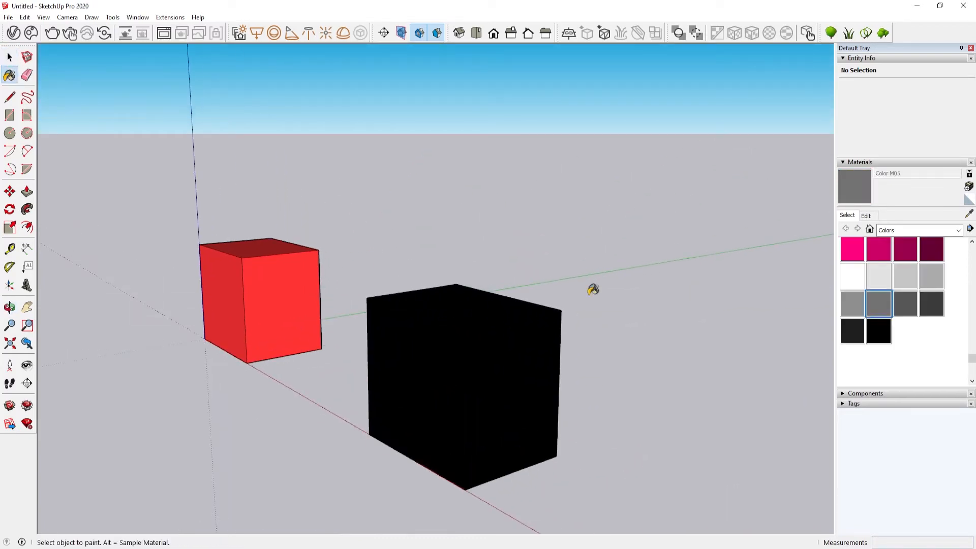
pyautogui.click(487, 299)
pyautogui.press('space')
# Examine the entity info of the red group and the grey component, and clear the selection.
pyautogui.scroll(-1, 484, 262)
pyautogui.moveTo(483, 263); pyautogui.dragTo(617, 405, button='middle')
pyautogui.click(243, 319)
pyautogui.moveTo(242, 318); pyautogui.dragTo(279, 366, button='middle')
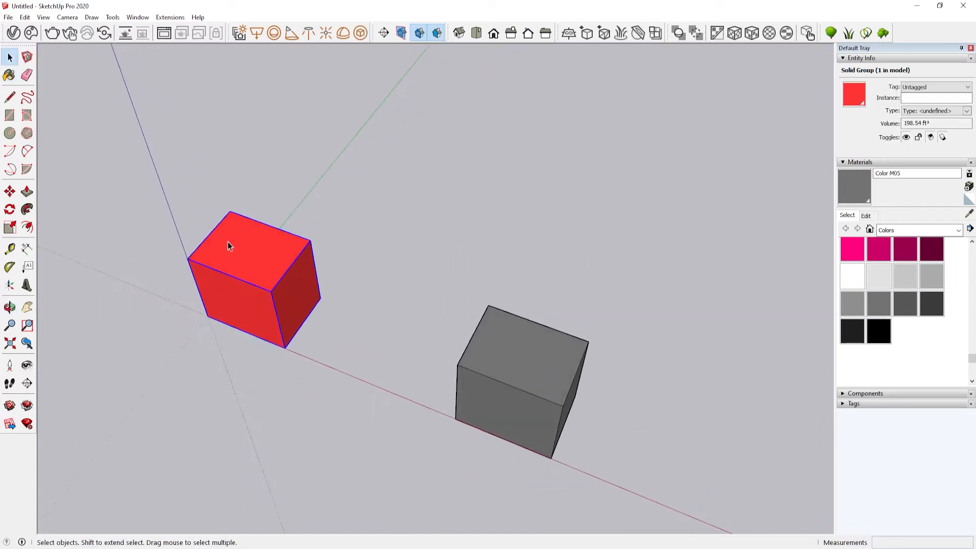
pyautogui.click(571, 370)
pyautogui.click(457, 275)
# Copy the red group 10' along the green axis and array it as two copies with *2.
pyautogui.moveTo(457, 275); pyautogui.dragTo(445, 357, button='middle')
pyautogui.press('m')
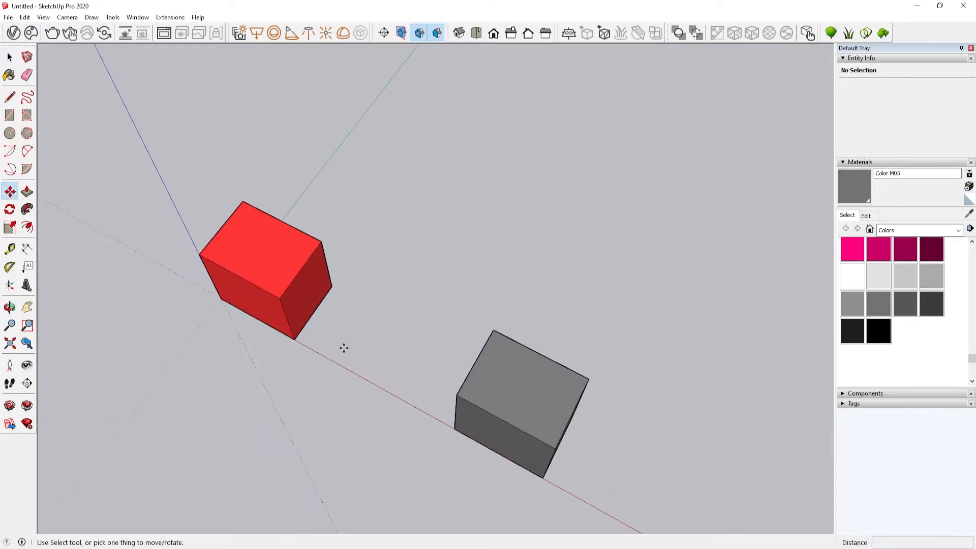
pyautogui.click(299, 339)
pyautogui.press('ctrl')
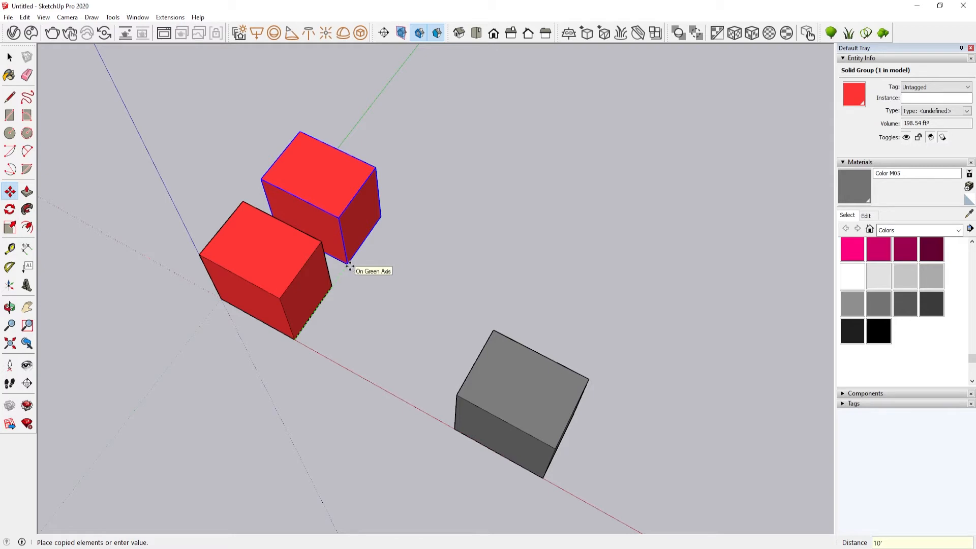
pyautogui.write("10'")
pyautogui.press('Return')
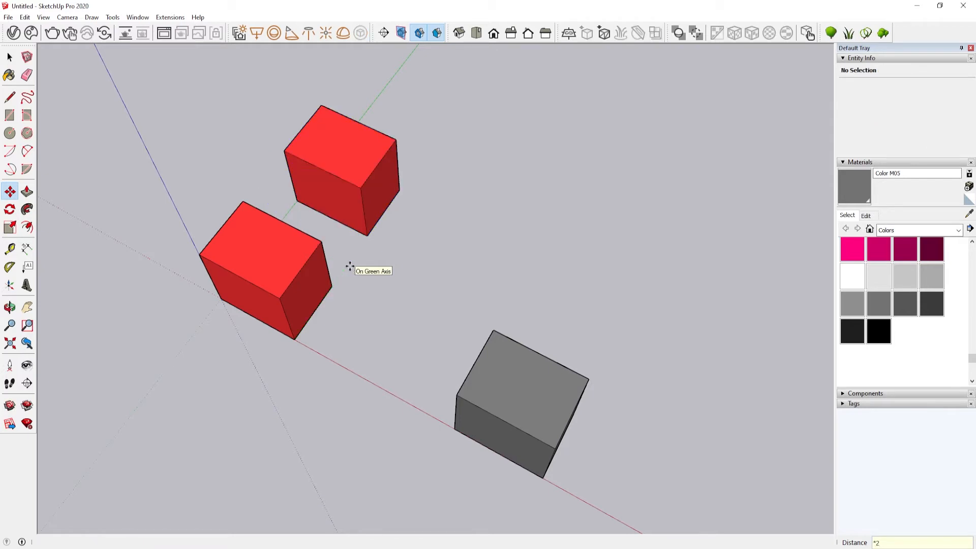
pyautogui.press('Return')
pyautogui.press('space')
pyautogui.scroll(-1, 409, 319)
# Copy the grey component 10' along the green axis and array it as two copies with *2.
pyautogui.click(445, 382)
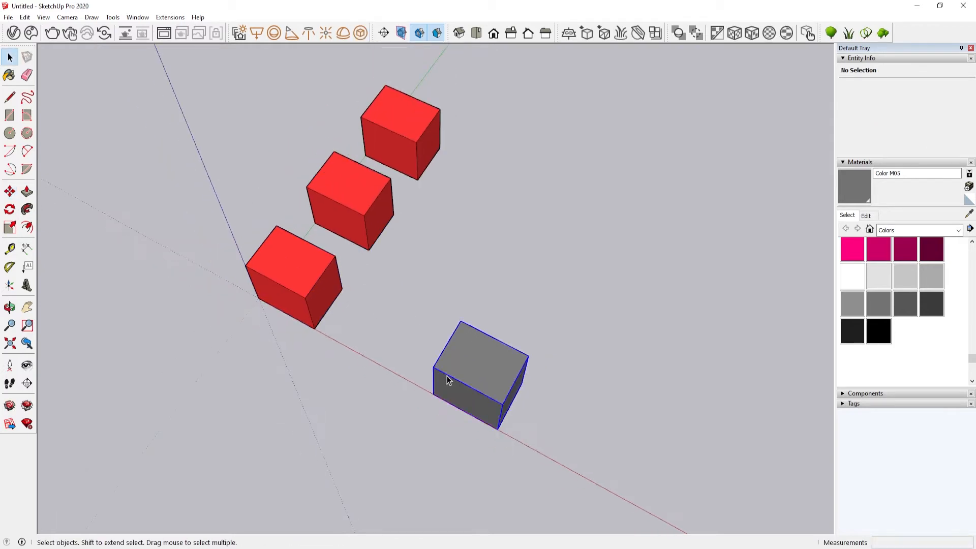
pyautogui.press('m')
pyautogui.press('ctrl')
pyautogui.click(394, 416)
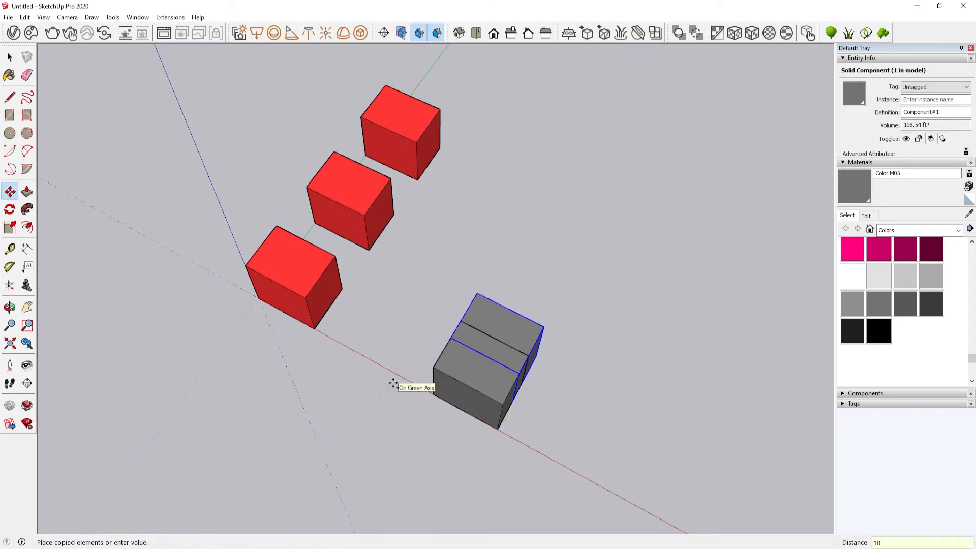
pyautogui.write('2')
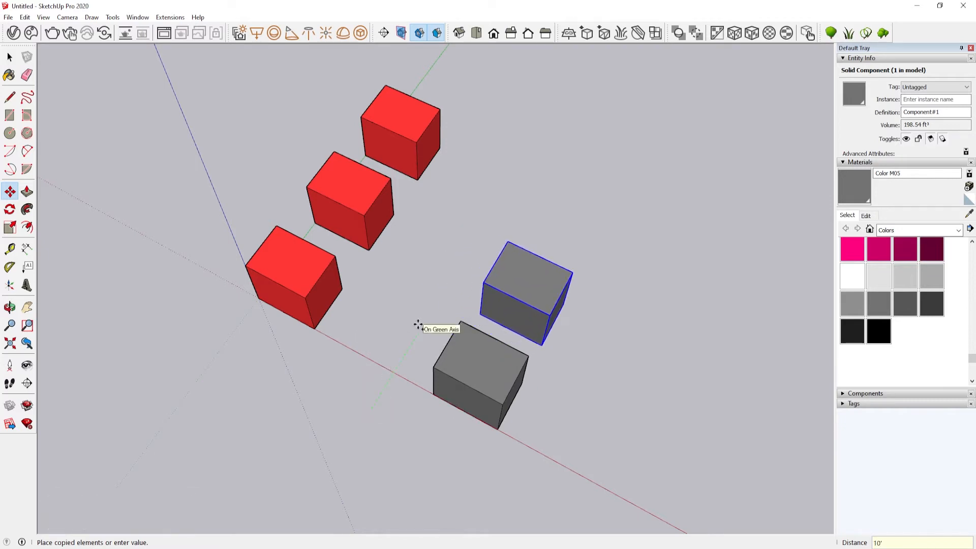
pyautogui.write('*2')
pyautogui.press('Return')
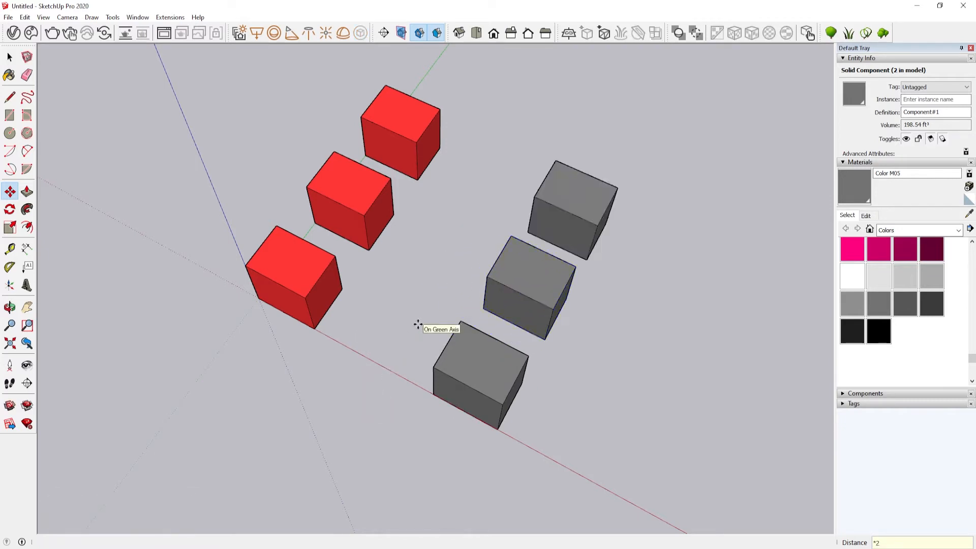
pyautogui.press('space')
# Open the red group at the origin for editing.
pyautogui.scroll(2, 376, 330)
pyautogui.moveTo(365, 334); pyautogui.dragTo(252, 316, button='middle')
pyautogui.doubleClick(252, 316)
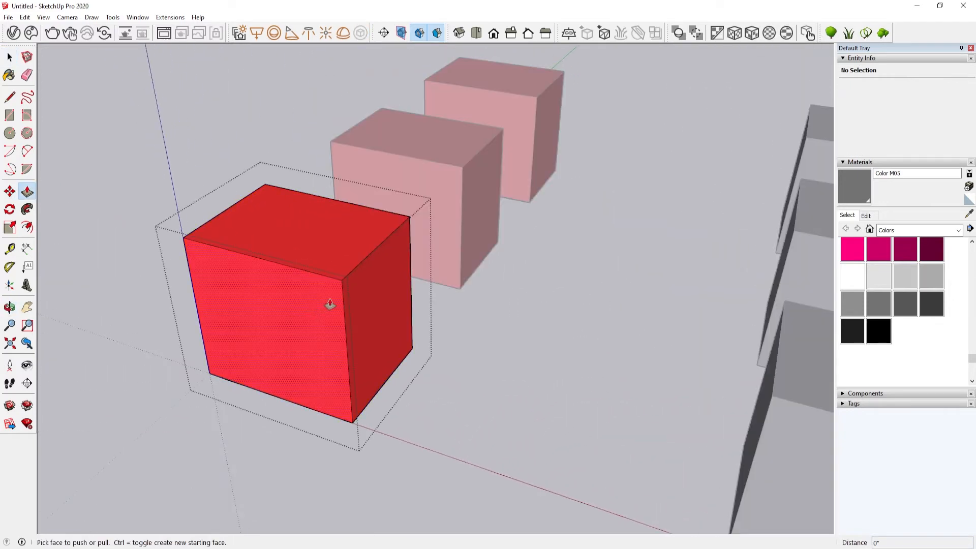
pyautogui.click(449, 329)
pyautogui.rightClick(325, 279)
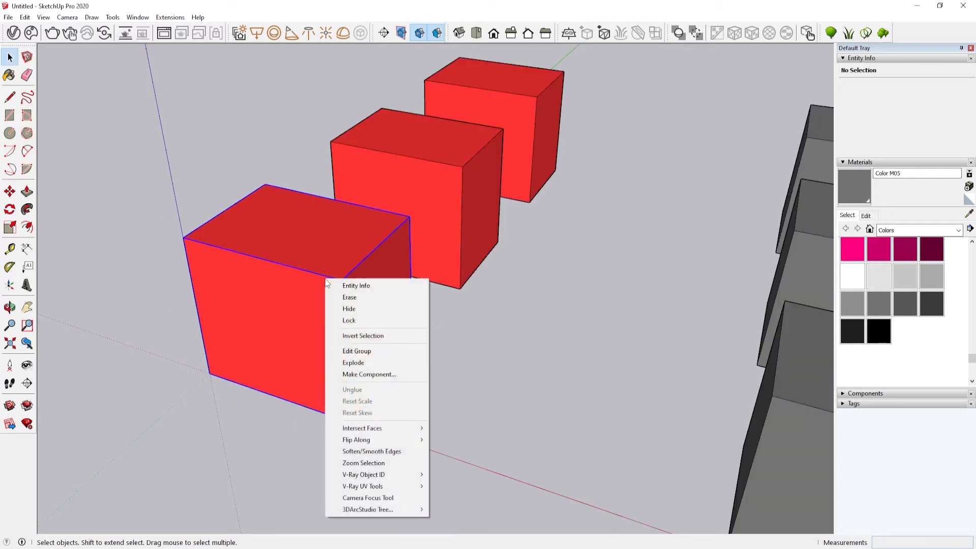
pyautogui.click(376, 351)
# Try pushing the red group's side face inward about 2' 8" and its top face down 6', undo both pushes and close the group.
pyautogui.press('p')
pyautogui.click(377, 322)
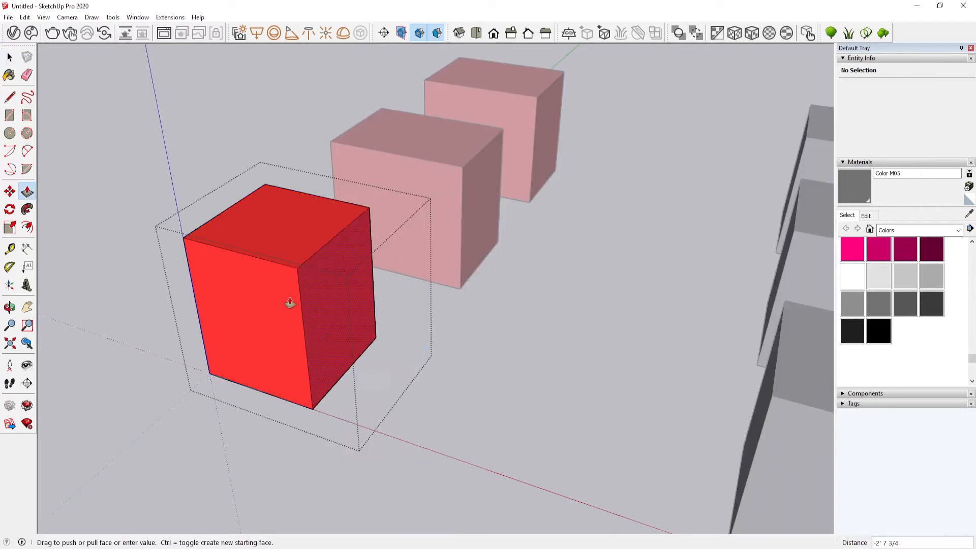
pyautogui.click(291, 316)
pyautogui.click(278, 233)
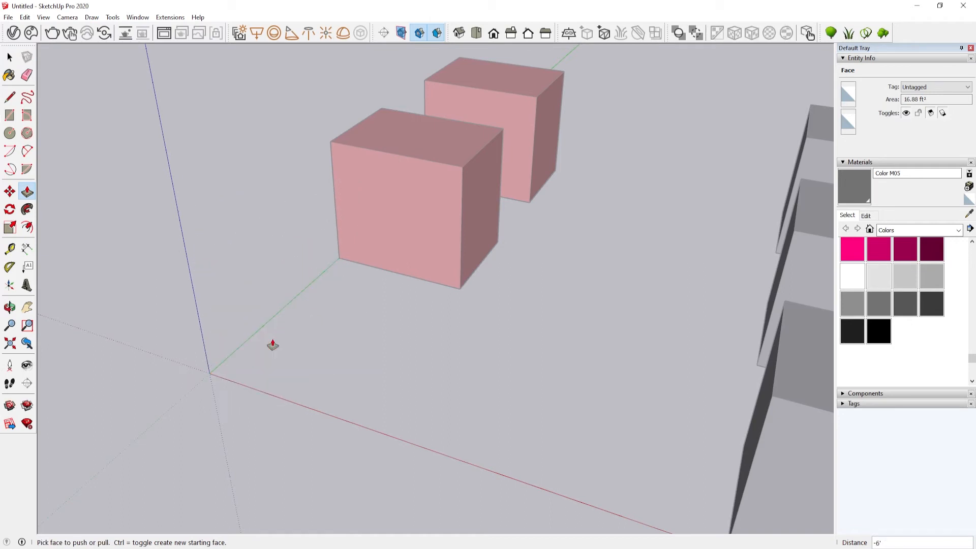
pyautogui.click(272, 342)
pyautogui.hotkey('ctrl', 'z')
pyautogui.hotkey('ctrl', 'z')
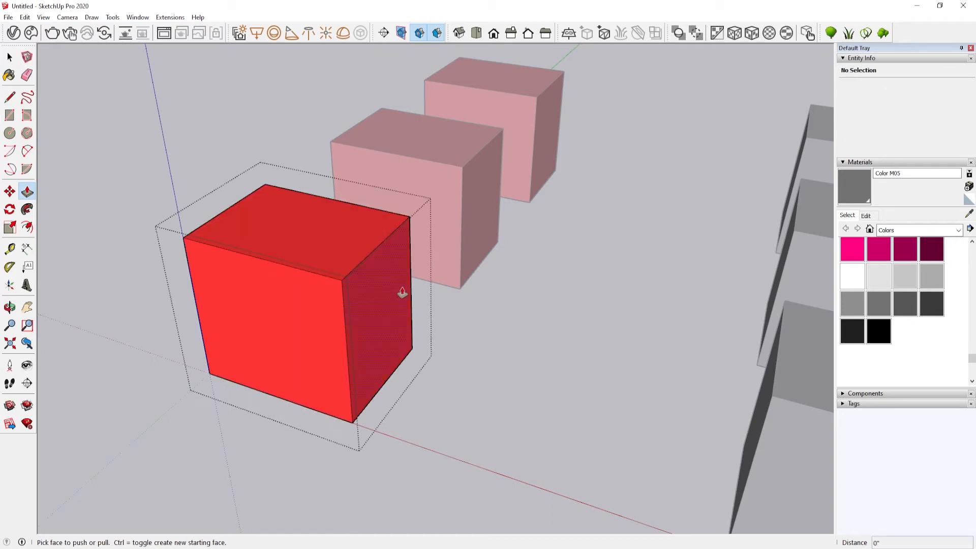
pyautogui.press('space')
pyautogui.press('Escape')
# Try to push or pull the front face of the first grey component, undo it and close the component.
pyautogui.scroll(-3, 412, 286)
pyautogui.keyDown('shift'); pyautogui.moveTo(428, 288); pyautogui.dragTo(310, 283, button='middle'); pyautogui.keyUp('shift')
pyautogui.scroll(3, 309, 287)
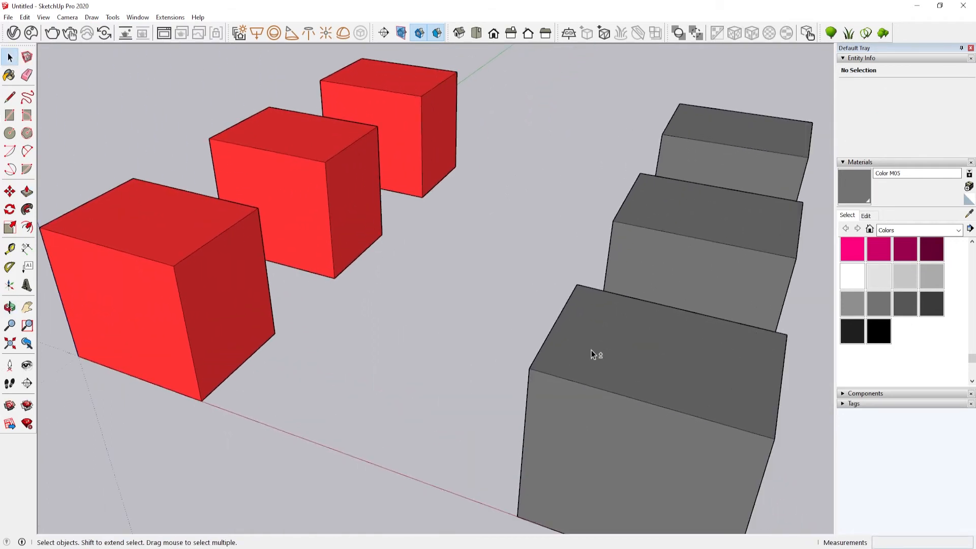
pyautogui.keyDown('shift'); pyautogui.moveTo(593, 353); pyautogui.dragTo(404, 299, button='middle'); pyautogui.keyUp('shift')
pyautogui.doubleClick(483, 323)
pyautogui.press('p')
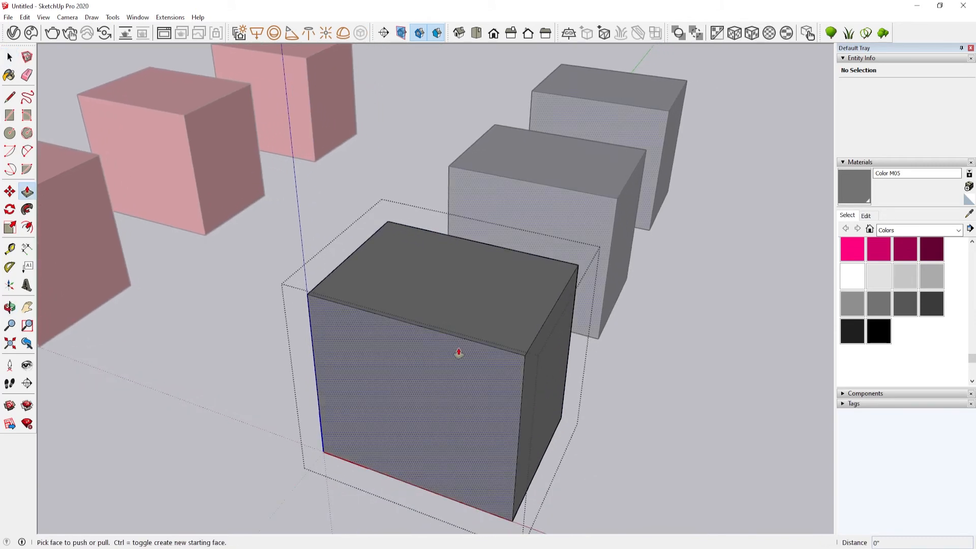
pyautogui.hotkey('ctrl', 'z')
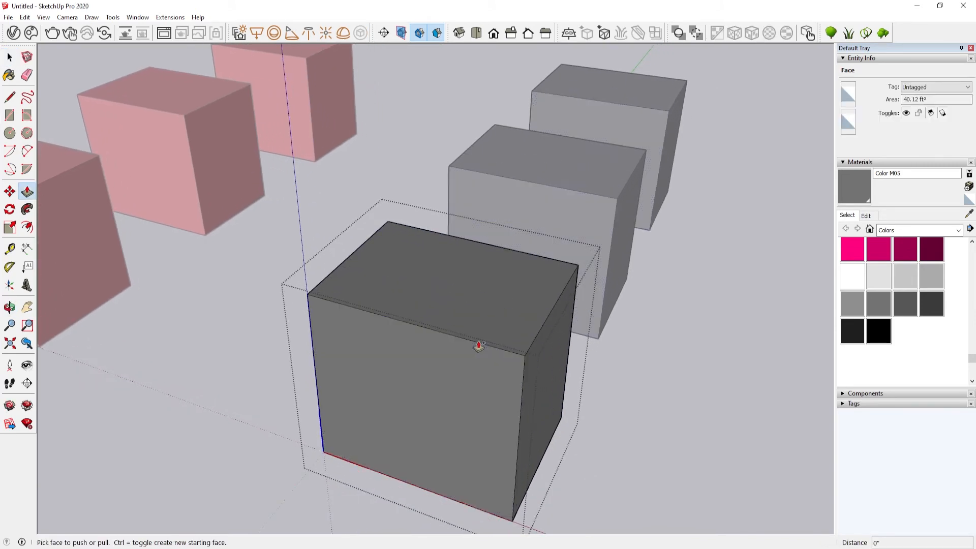
pyautogui.press('space')
pyautogui.press('Escape')
# Edit the middle grey component by pushing its top face down, and close the component.
pyautogui.click(603, 261)
pyautogui.moveTo(673, 255); pyautogui.dragTo(346, 334, button='middle')
pyautogui.click(346, 334)
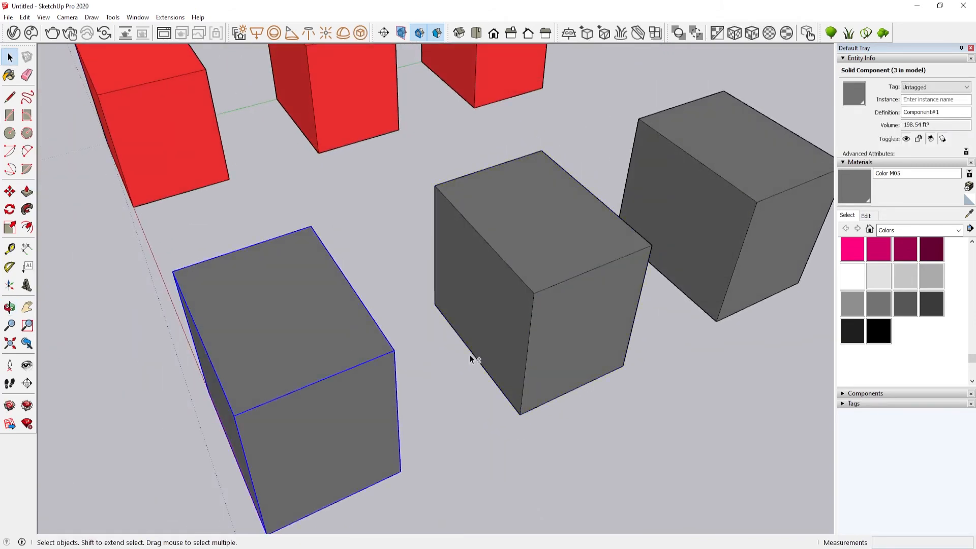
pyautogui.moveTo(468, 356); pyautogui.dragTo(423, 289, button='middle')
pyautogui.rightClick(423, 289)
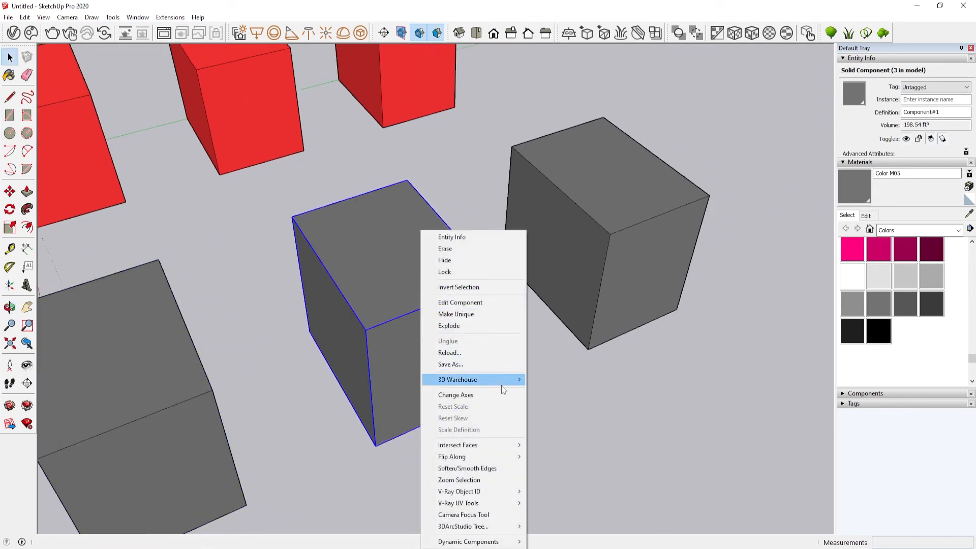
pyautogui.click(488, 302)
pyautogui.moveTo(448, 342); pyautogui.dragTo(471, 334, button='middle')
pyautogui.press('p')
pyautogui.moveTo(447, 276); pyautogui.dragTo(450, 330)
pyautogui.press('space')
pyautogui.click(687, 231)
pyautogui.moveTo(541, 337); pyautogui.dragTo(503, 245, button='middle')
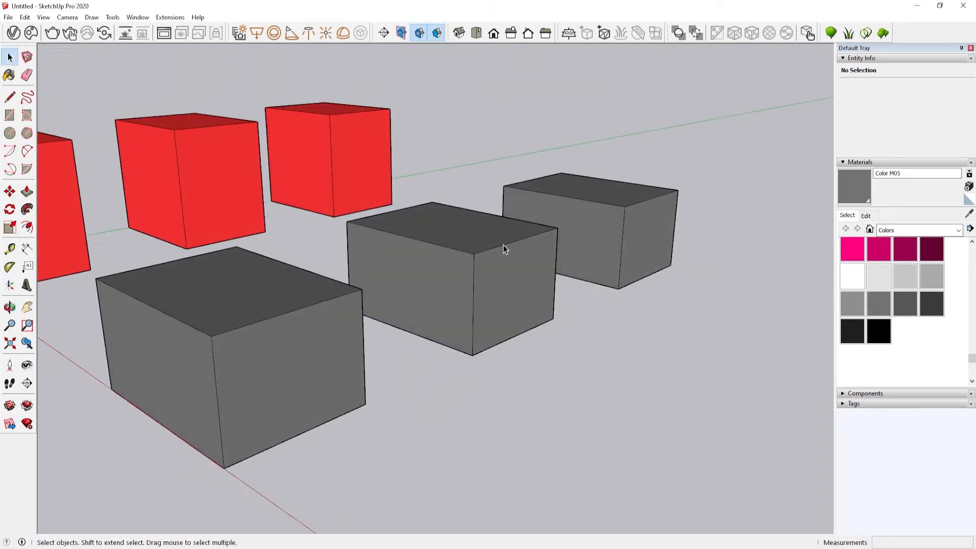
# Make the middle grey component unique.
pyautogui.doubleClick(495, 248)
pyautogui.click(615, 340)
pyautogui.moveTo(551, 277); pyautogui.dragTo(477, 332, button='middle')
pyautogui.click(534, 280)
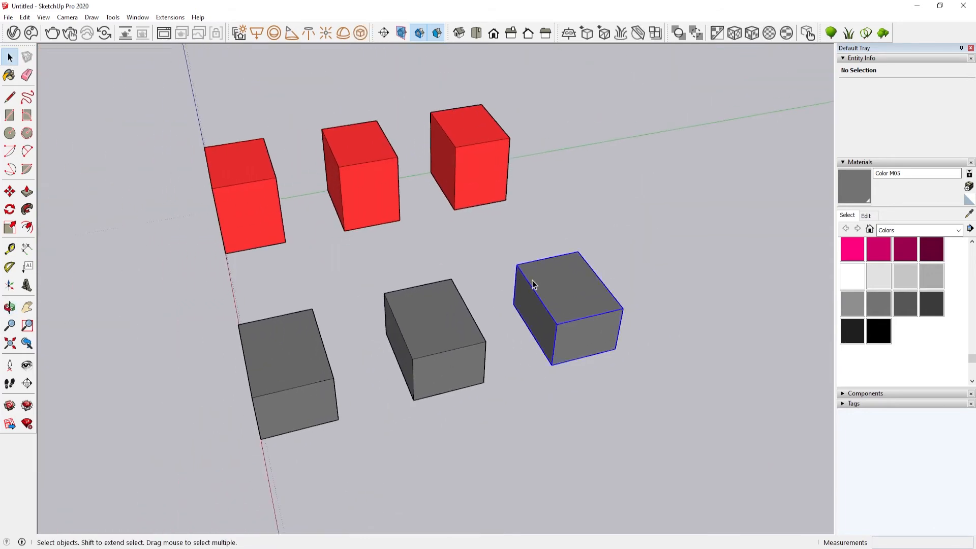
pyautogui.click(302, 343)
pyautogui.click(407, 330)
pyautogui.scroll(3, 417, 350)
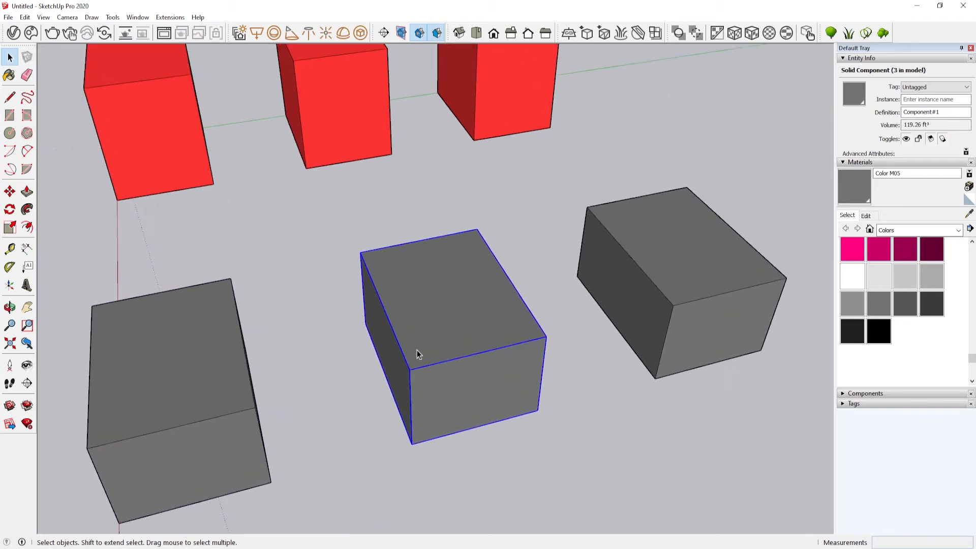
pyautogui.scroll(-1, 417, 350)
pyautogui.rightClick(439, 291)
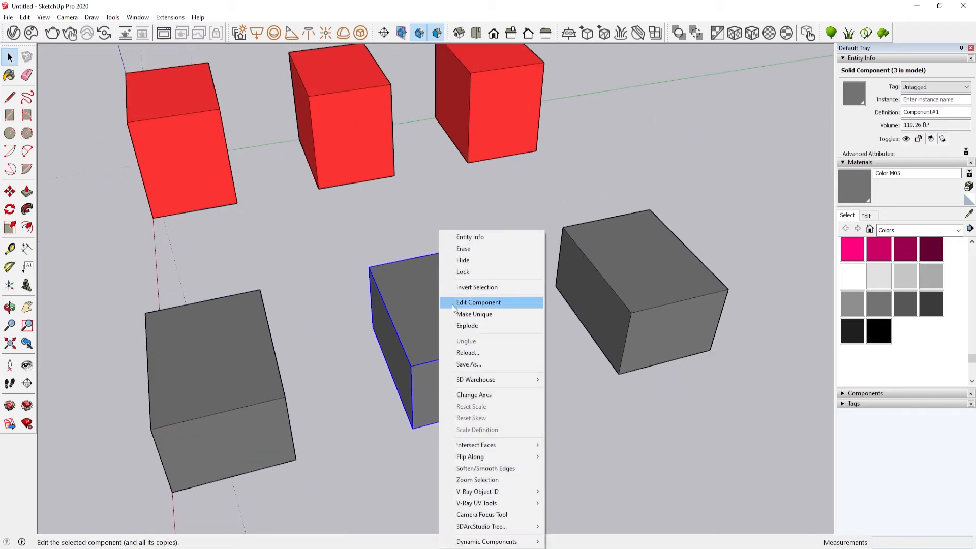
pyautogui.click(492, 315)
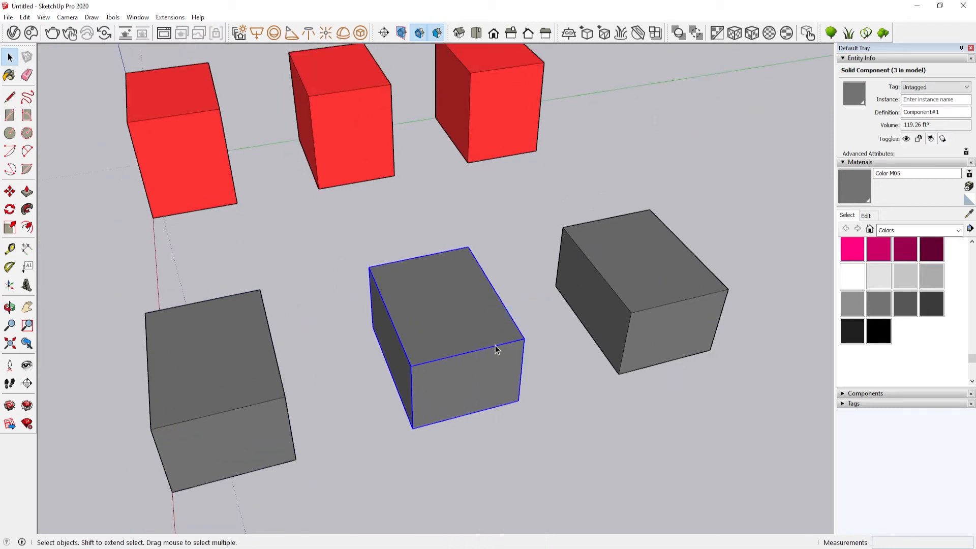
# Edit the unique middle component by pulling its top face up and pushing its front face inward.
pyautogui.doubleClick(489, 373)
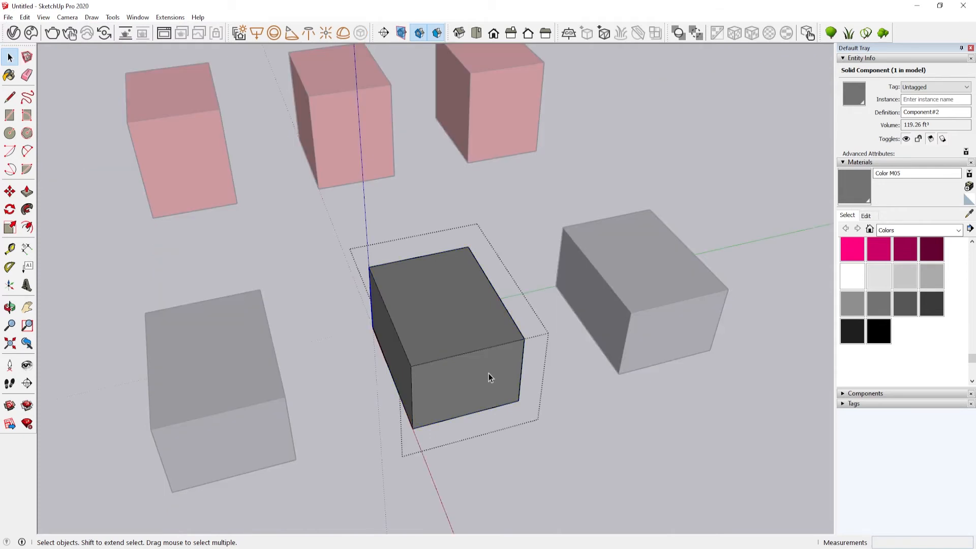
pyautogui.press('p')
pyautogui.moveTo(471, 342); pyautogui.dragTo(467, 273)
pyautogui.moveTo(477, 369); pyautogui.dragTo(449, 337)
pyautogui.press('space')
pyautogui.press('Escape')
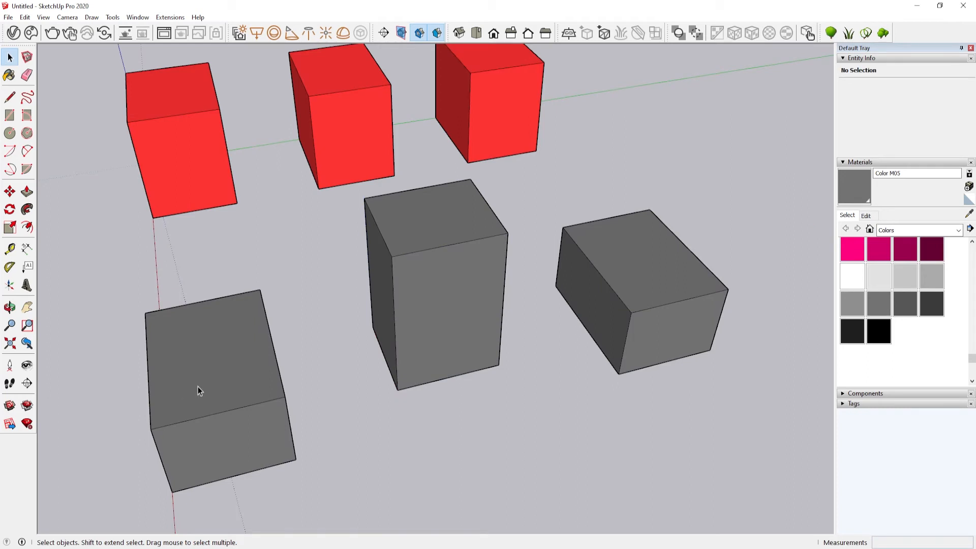
# Edit the first grey component by pulling its top face up about 3' 7".
pyautogui.click(197, 386)
pyautogui.click(609, 257)
pyautogui.click(279, 407)
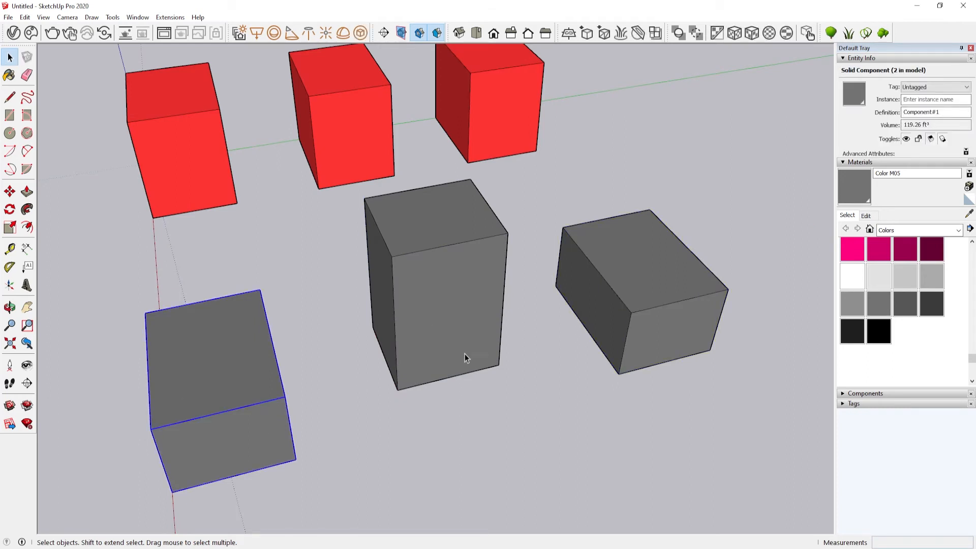
pyautogui.click(618, 285)
pyautogui.moveTo(212, 401); pyautogui.dragTo(251, 344, button='middle')
pyautogui.doubleClick(253, 348)
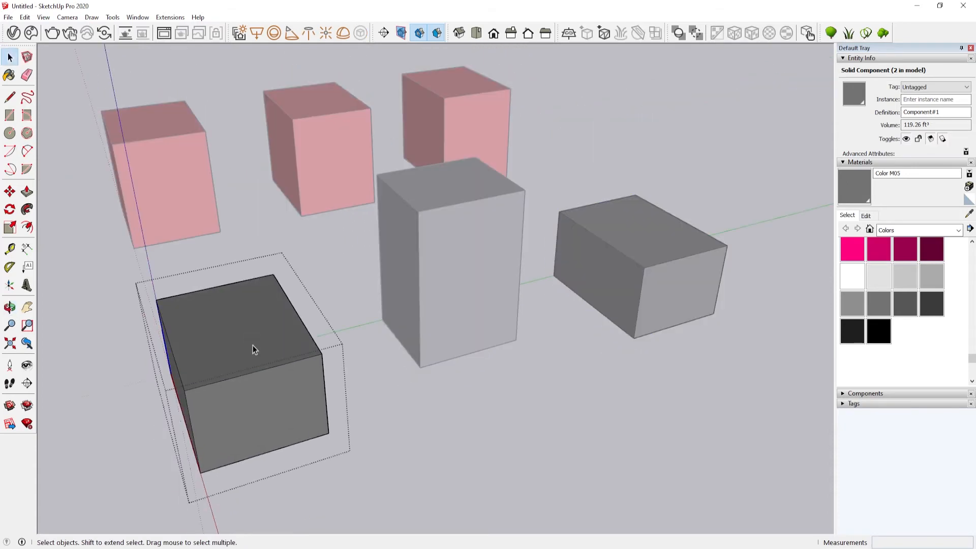
pyautogui.press('p')
pyautogui.click(253, 349)
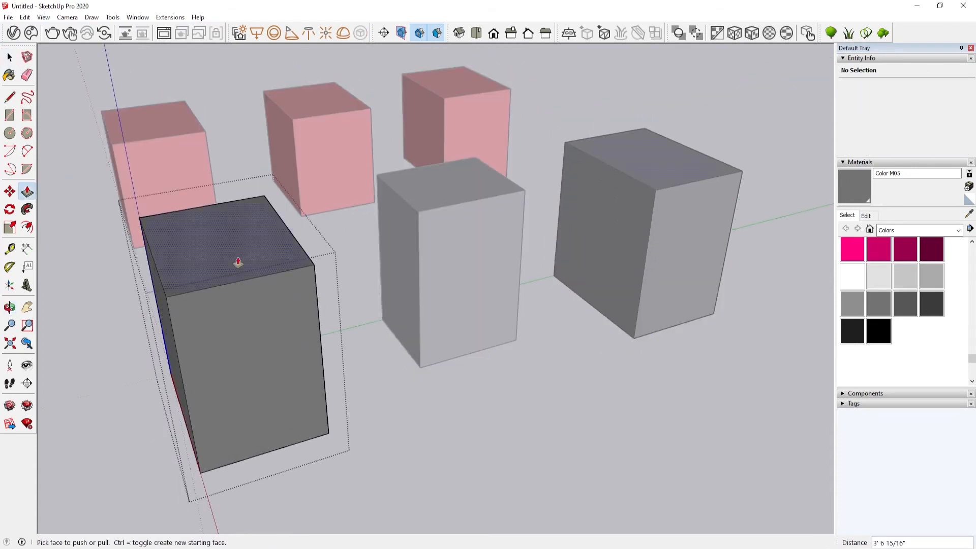
pyautogui.press('space')
pyautogui.press('Escape')
# Copy the unique middle component about 19' 10" along the green axis, beyond the last grey box.
pyautogui.click(453, 274)
pyautogui.moveTo(453, 276); pyautogui.dragTo(325, 359, button='middle')
pyautogui.press('m')
pyautogui.click(327, 351)
pyautogui.press('ctrl')
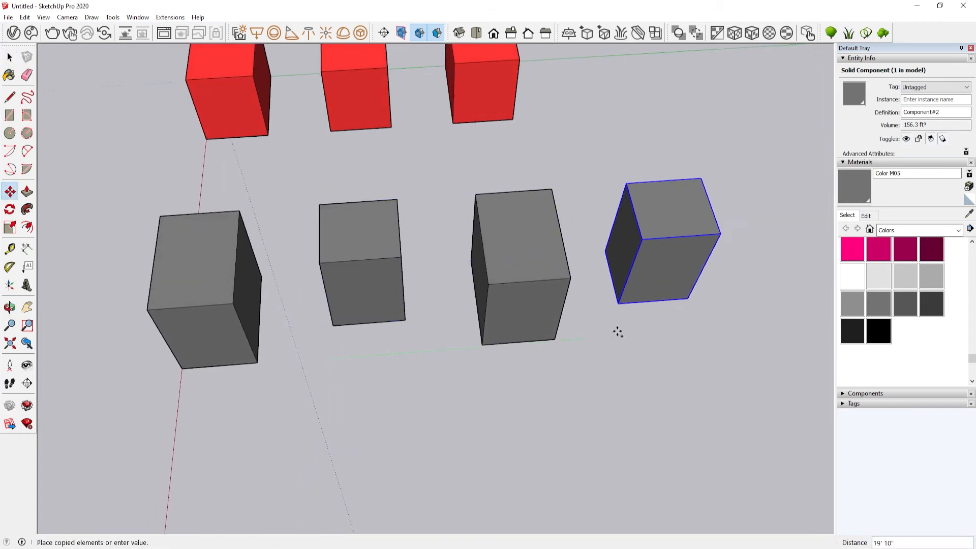
pyautogui.click(617, 332)
pyautogui.press('space')
# Edit the unique middle component by pushing its top face down, and close the component.
pyautogui.click(373, 252)
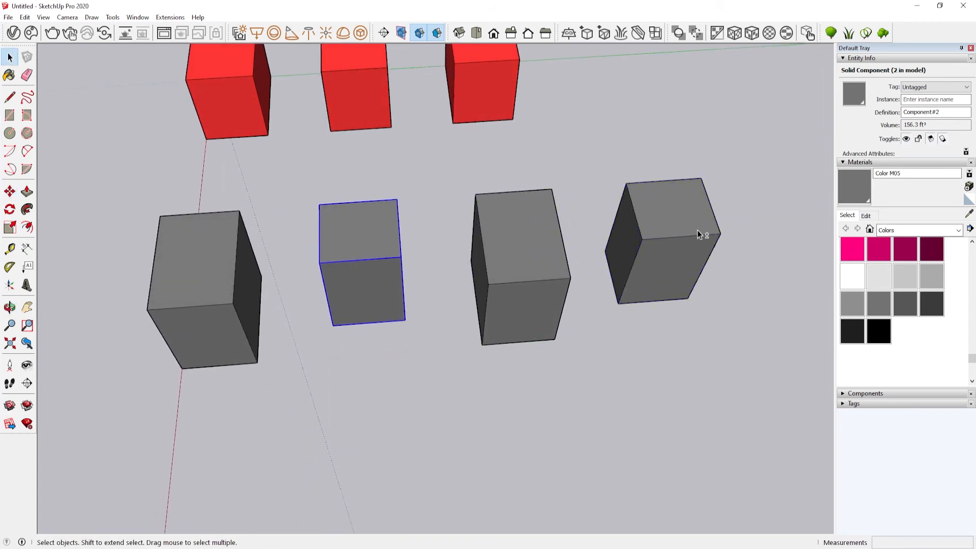
pyautogui.doubleClick(349, 240)
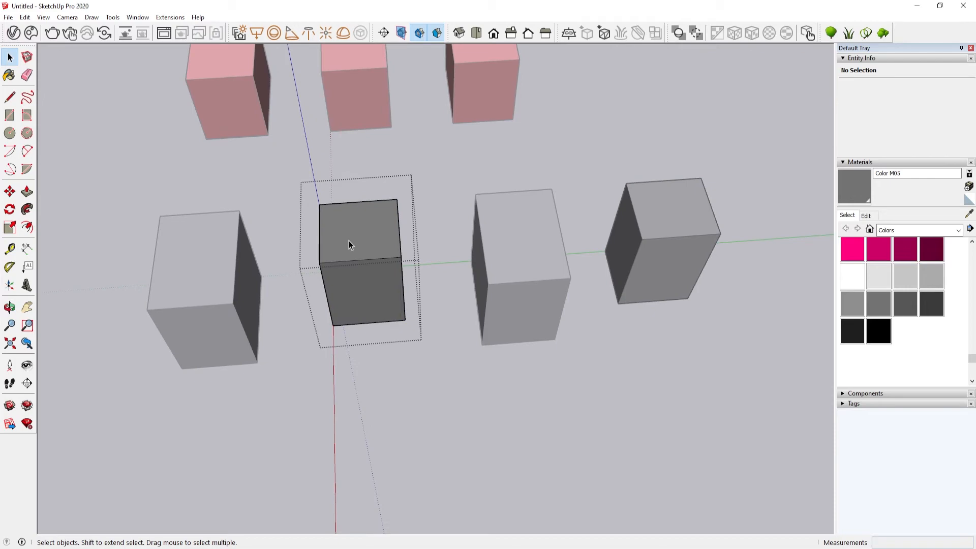
pyautogui.press('p')
pyautogui.moveTo(356, 239); pyautogui.dragTo(374, 265)
pyautogui.press('space')
pyautogui.press('Escape')
pyautogui.moveTo(260, 341); pyautogui.dragTo(490, 246, button='middle')
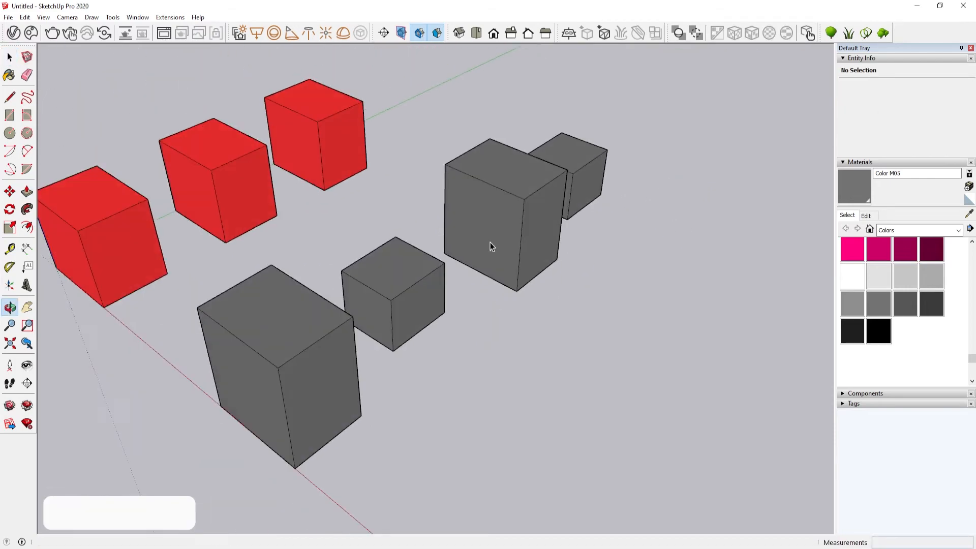
pyautogui.hotkey('ctrl', 's')
pyautogui.click(647, 429)
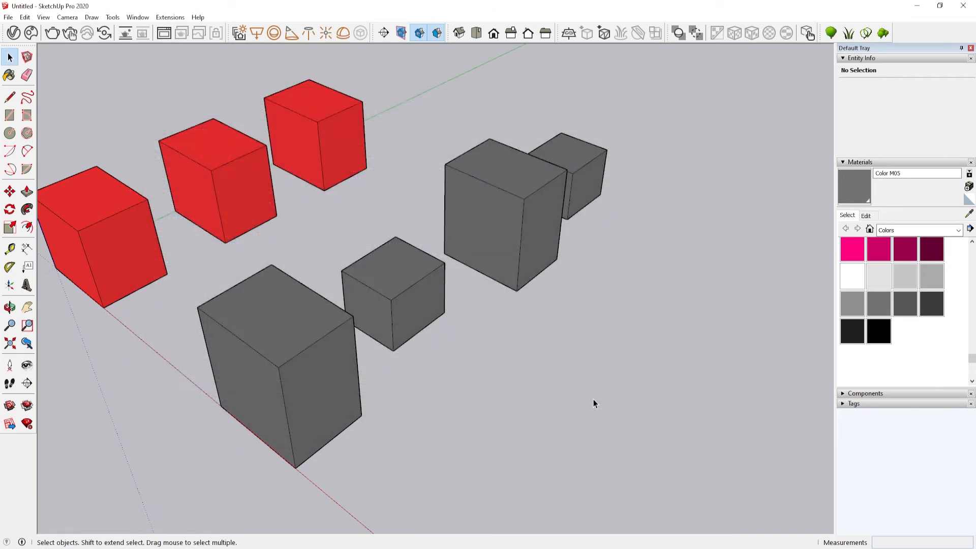
pyautogui.moveTo(405, 318); pyautogui.dragTo(546, 303, button='middle')
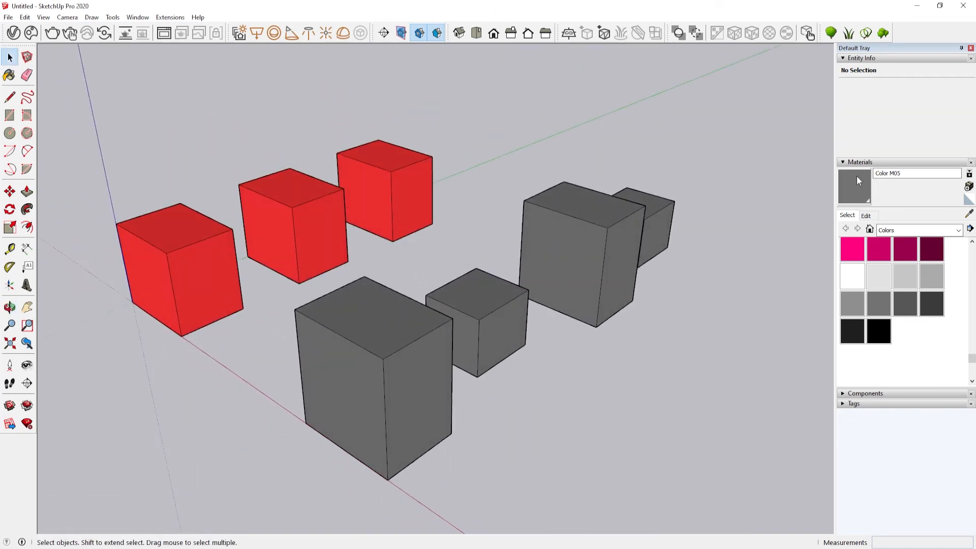
# Bring the tag list into view and examine the entity info of the grey components.
pyautogui.click(846, 162)
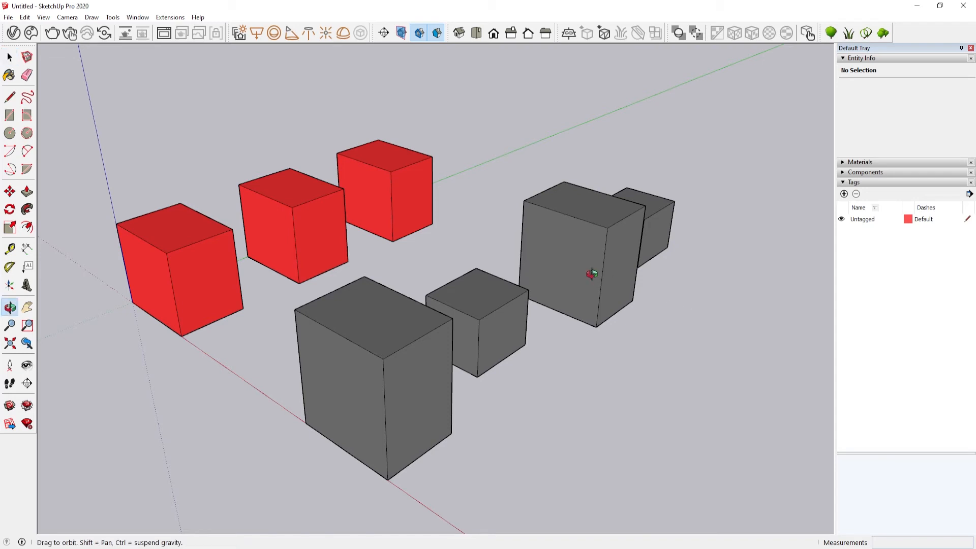
pyautogui.moveTo(588, 272)
pyautogui.mouseDown(button='middle')
pyautogui.moveTo(655, 321)
pyautogui.moveTo(590, 279)
pyautogui.mouseUp(button='middle')
pyautogui.moveTo(395, 474); pyautogui.dragTo(395, 474)
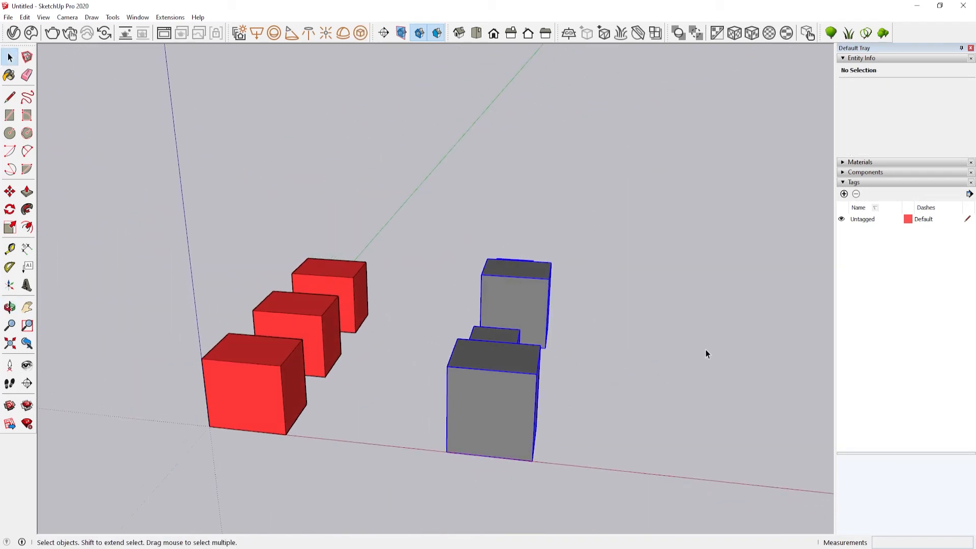
pyautogui.click(537, 282)
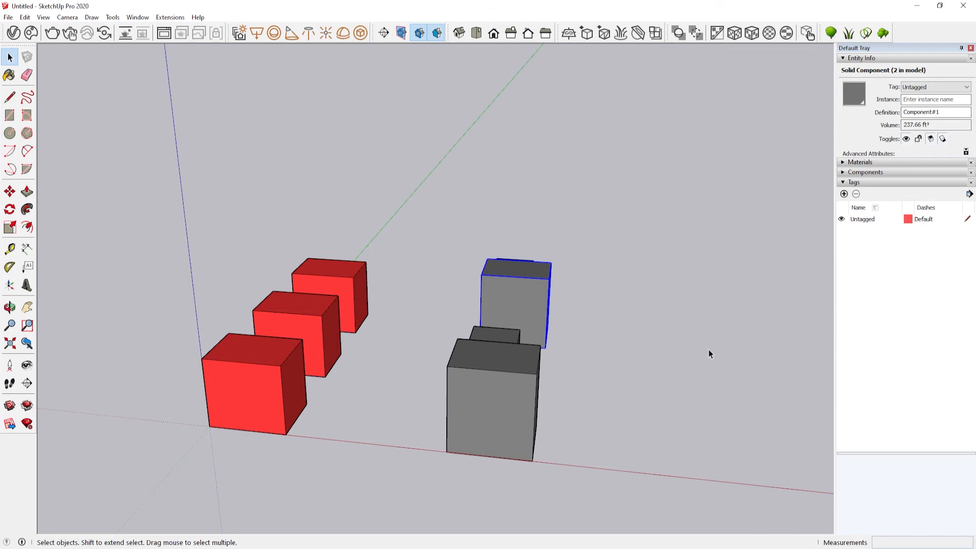
pyautogui.click(699, 334)
# Add a new tag named Group.
pyautogui.moveTo(700, 333); pyautogui.dragTo(600, 318, button='middle')
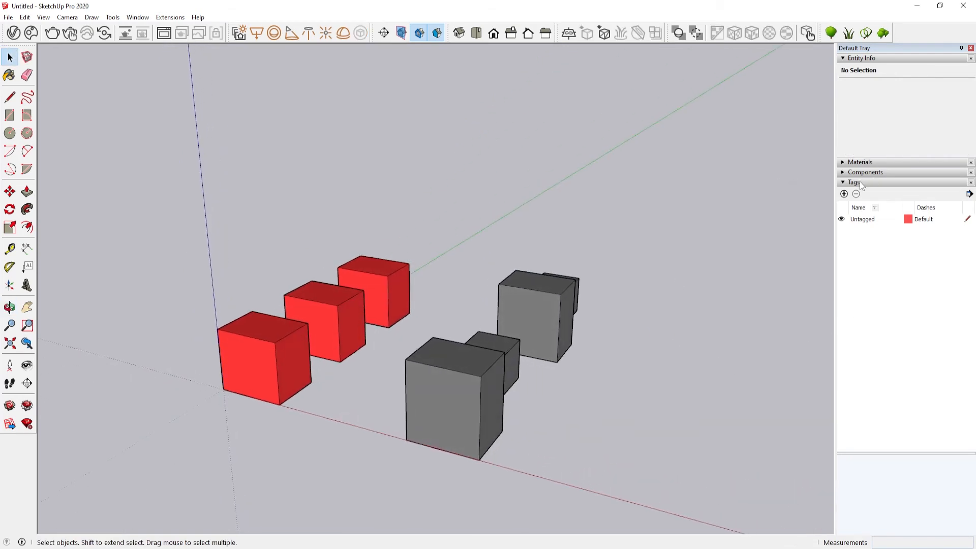
pyautogui.click(844, 194)
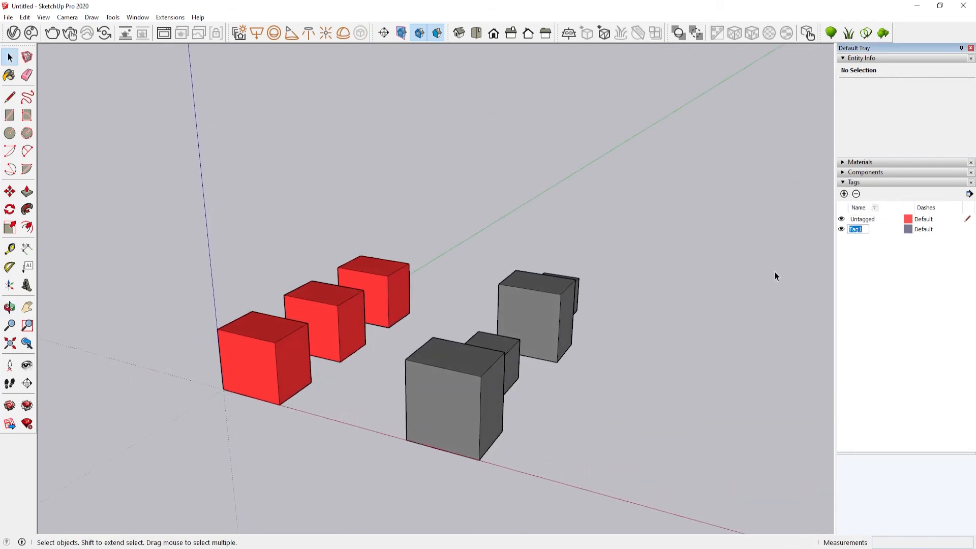
pyautogui.write('Group')
# Select all four grey components and assign them to the Group tag.
pyautogui.moveTo(541, 295); pyautogui.dragTo(599, 266, button='middle')
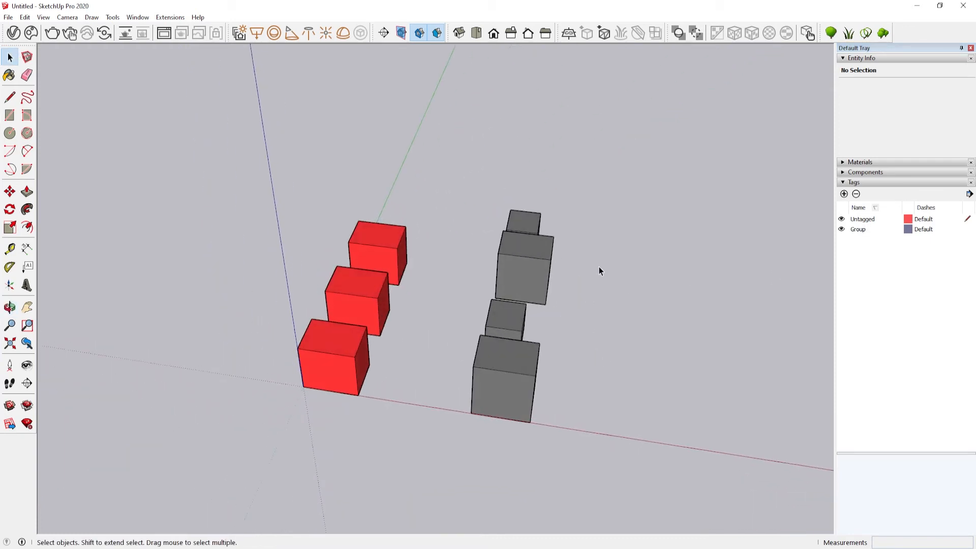
pyautogui.moveTo(455, 416); pyautogui.dragTo(456, 415)
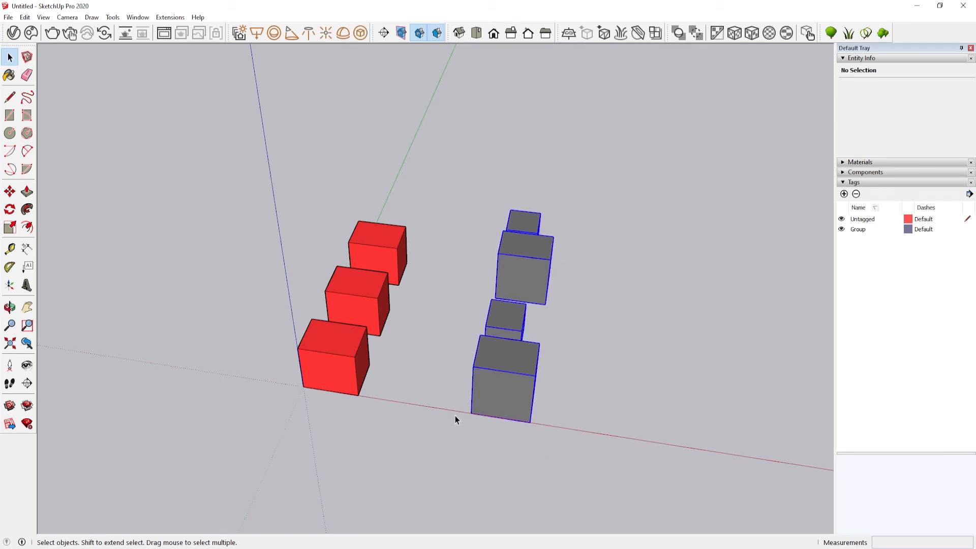
pyautogui.click(927, 89)
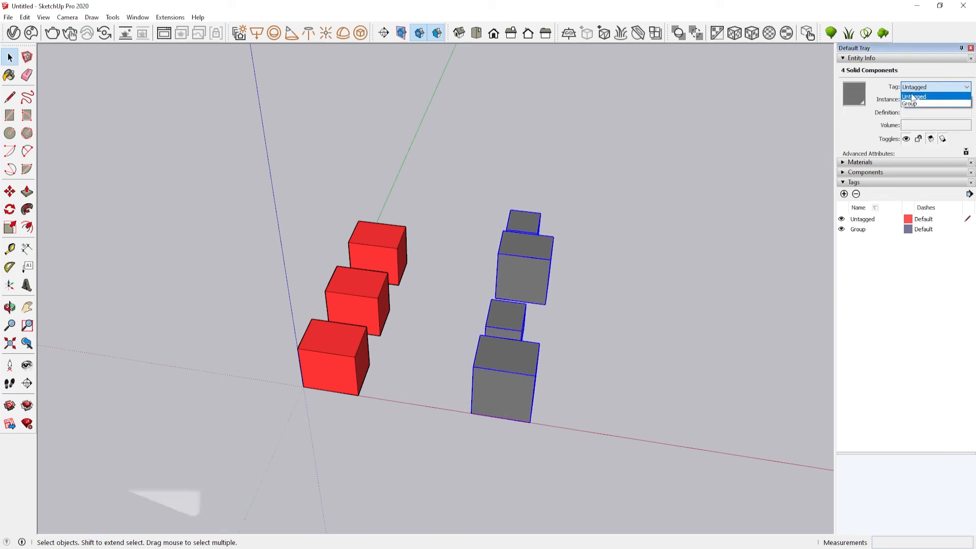
pyautogui.click(915, 103)
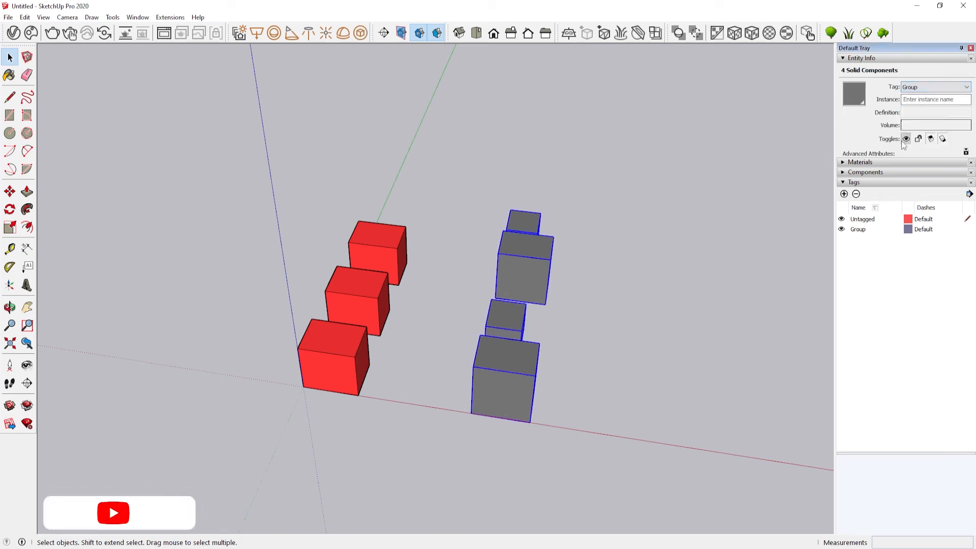
# Hide and show the Group tag repeatedly to check that it controls the visibility of the grey components.
pyautogui.click(726, 303)
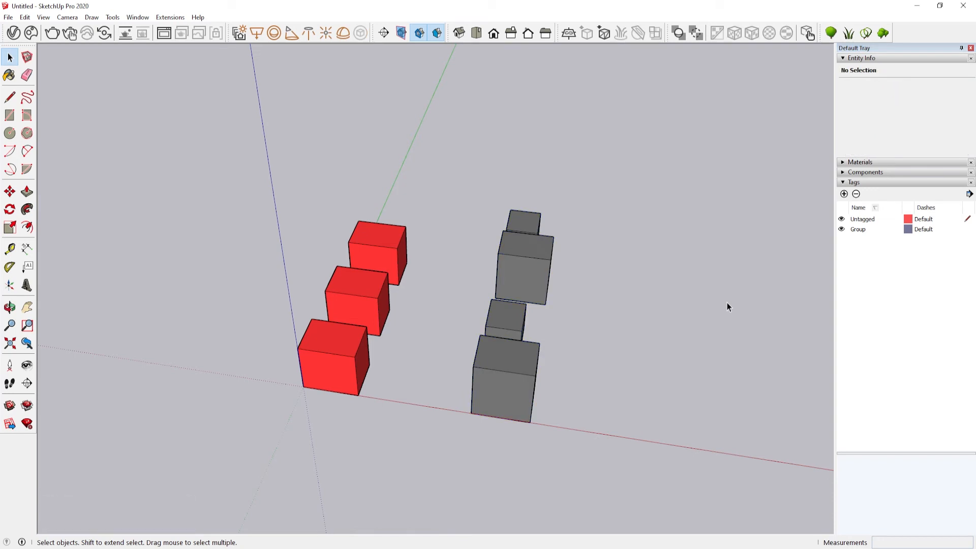
pyautogui.click(841, 230)
pyautogui.click(841, 230)
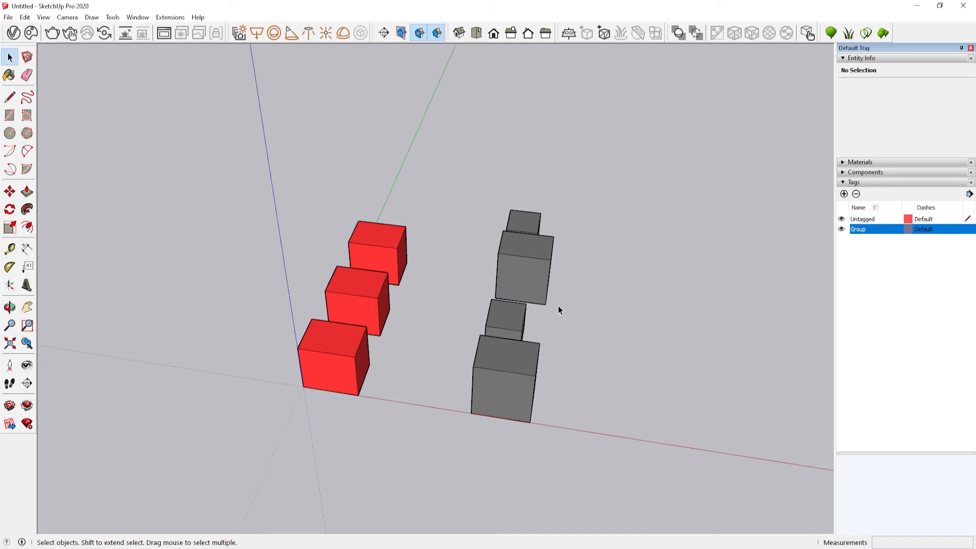
pyautogui.scroll(3, 503, 293)
pyautogui.moveTo(503, 293)
pyautogui.mouseDown(button='middle')
pyautogui.moveTo(220, 272)
pyautogui.moveTo(410, 424)
pyautogui.moveTo(442, 346)
pyautogui.mouseUp(button='middle')
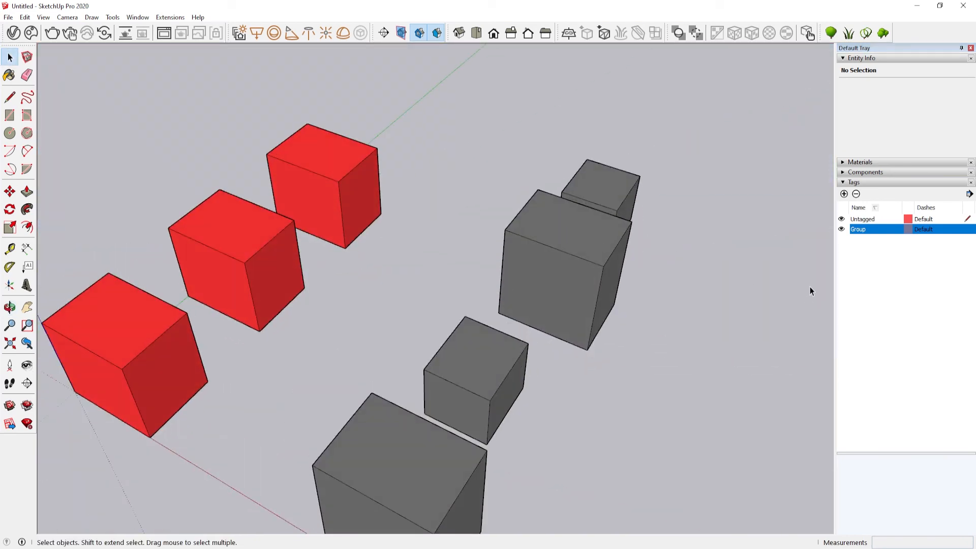
pyautogui.click(841, 229)
pyautogui.scroll(-2, 490, 288)
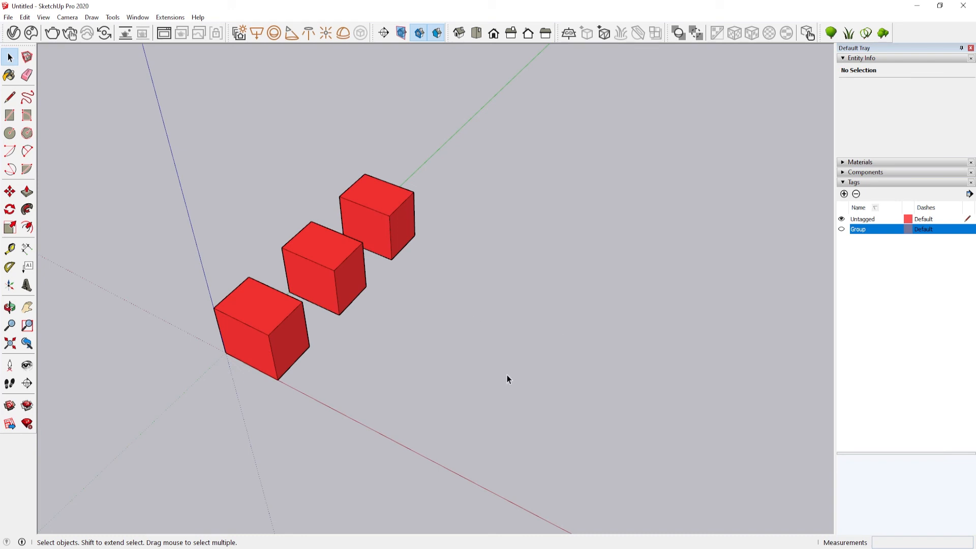
pyautogui.moveTo(508, 379); pyautogui.dragTo(758, 261, button='middle')
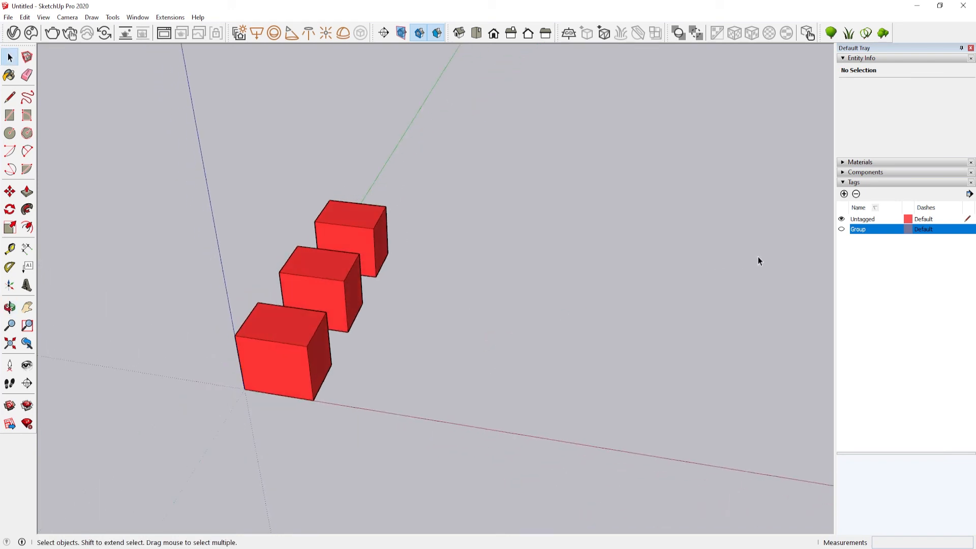
pyautogui.click(841, 228)
pyautogui.moveTo(515, 238); pyautogui.dragTo(599, 248, button='middle')
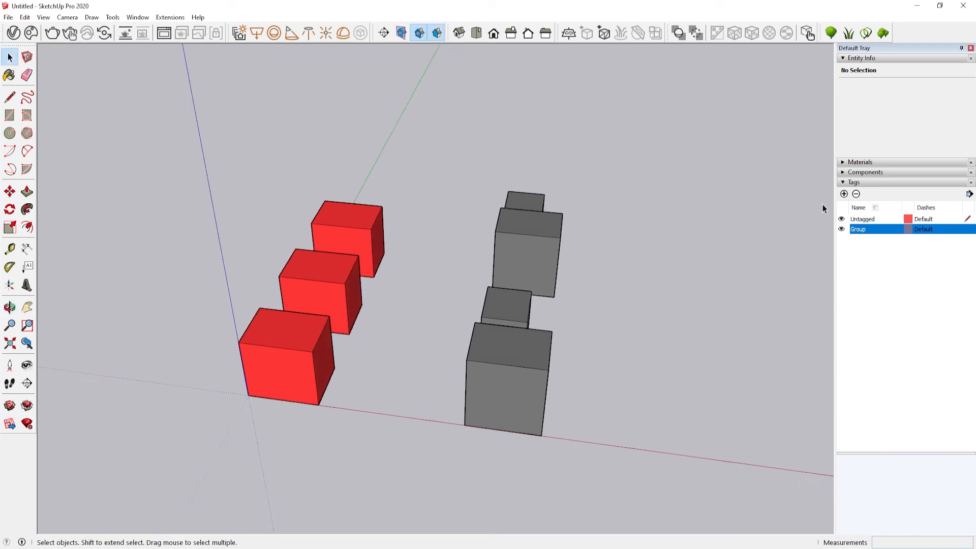
# Add a second tag named Group_2.
pyautogui.click(843, 194)
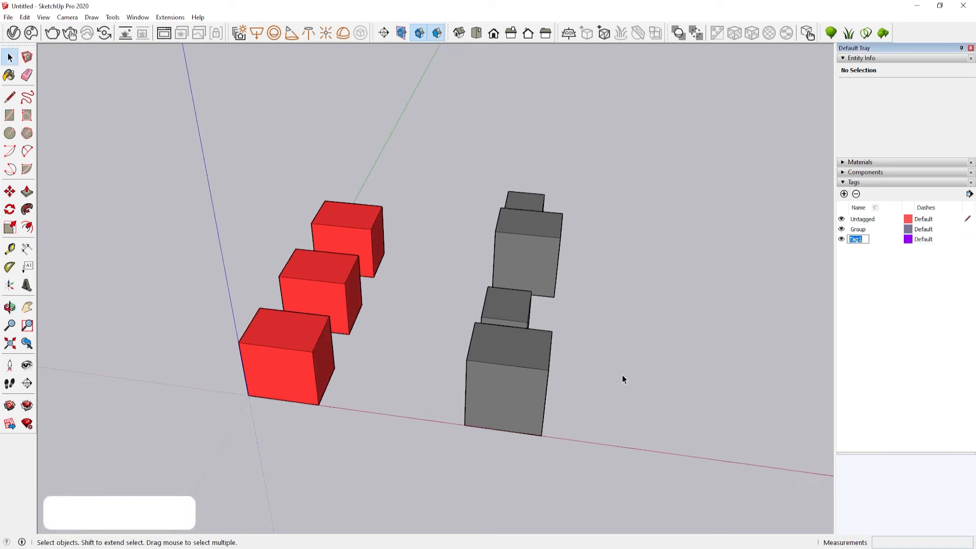
pyautogui.write('Group')
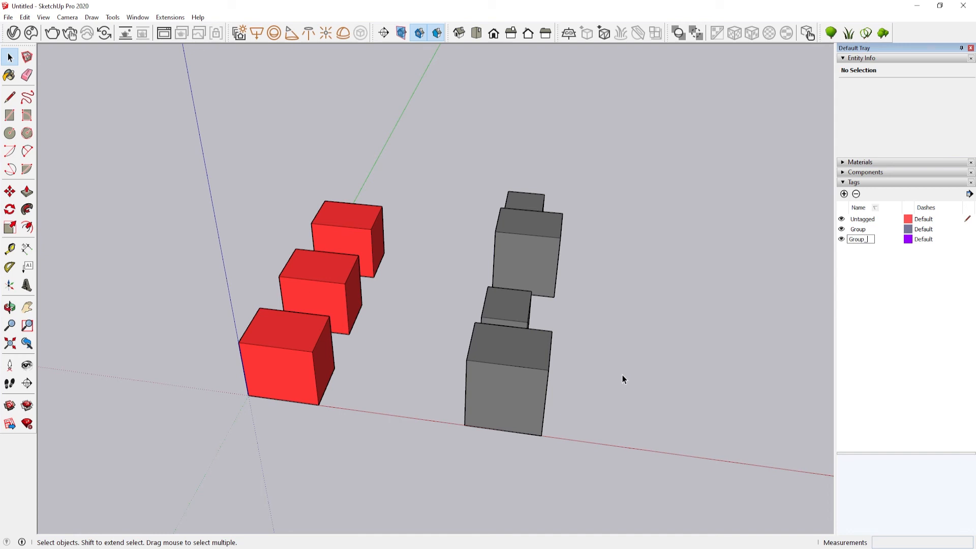
pyautogui.write('_2')
pyautogui.press('Return')
# Try to assign the three red groups to the Group_2 tag.
pyautogui.moveTo(397, 178); pyautogui.dragTo(254, 388)
pyautogui.click(917, 86)
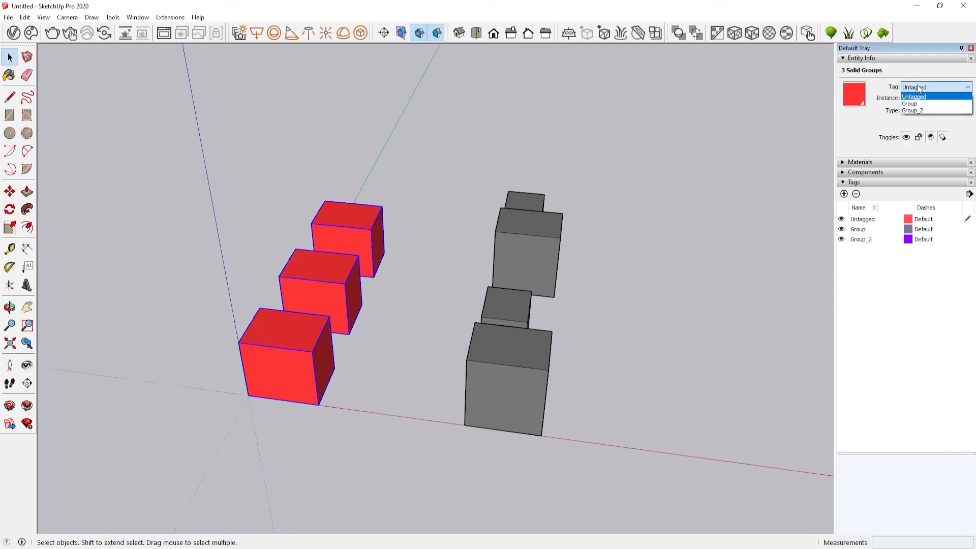
pyautogui.click(923, 116)
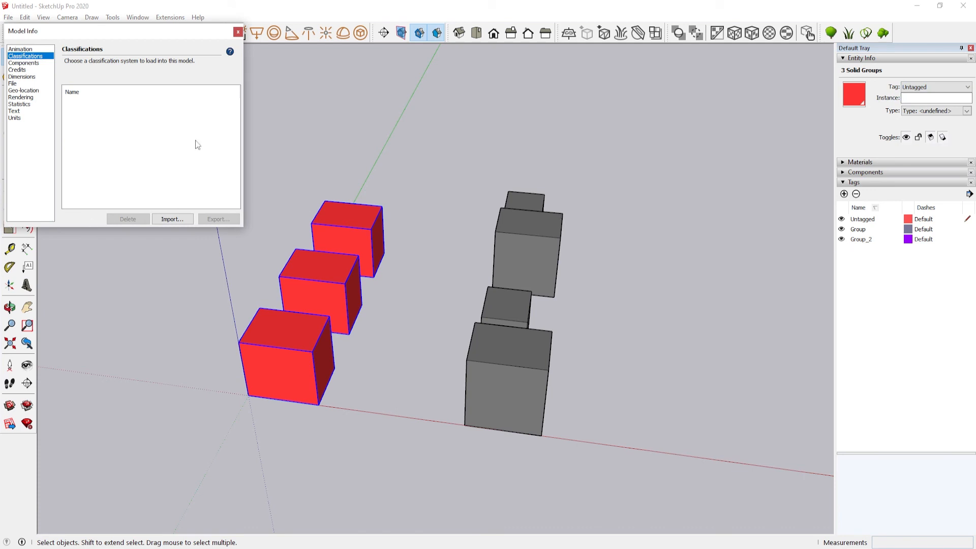
pyautogui.click(237, 31)
pyautogui.click(851, 239)
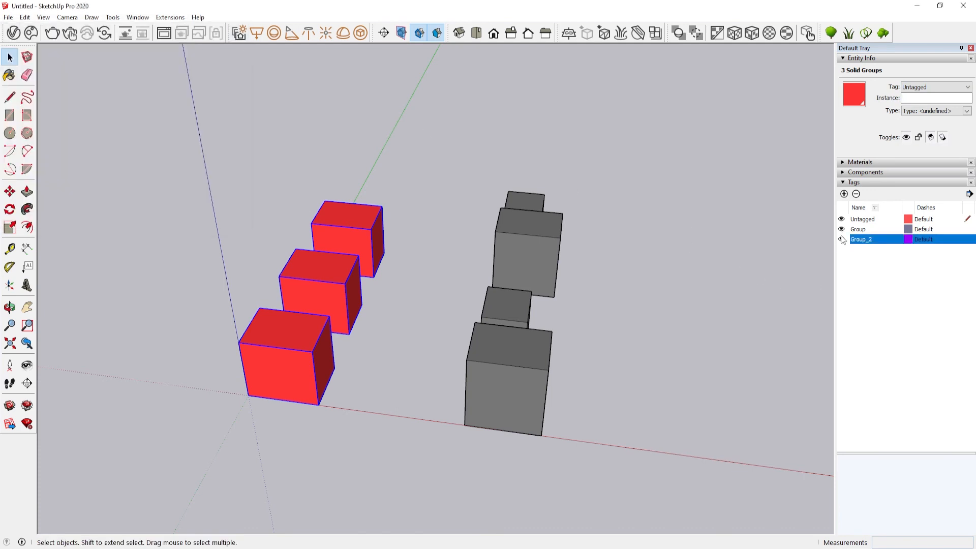
# Select all three red groups, assign them to the Group_2 tag, and clear the selection.
pyautogui.moveTo(452, 160); pyautogui.dragTo(255, 325)
pyautogui.click(933, 88)
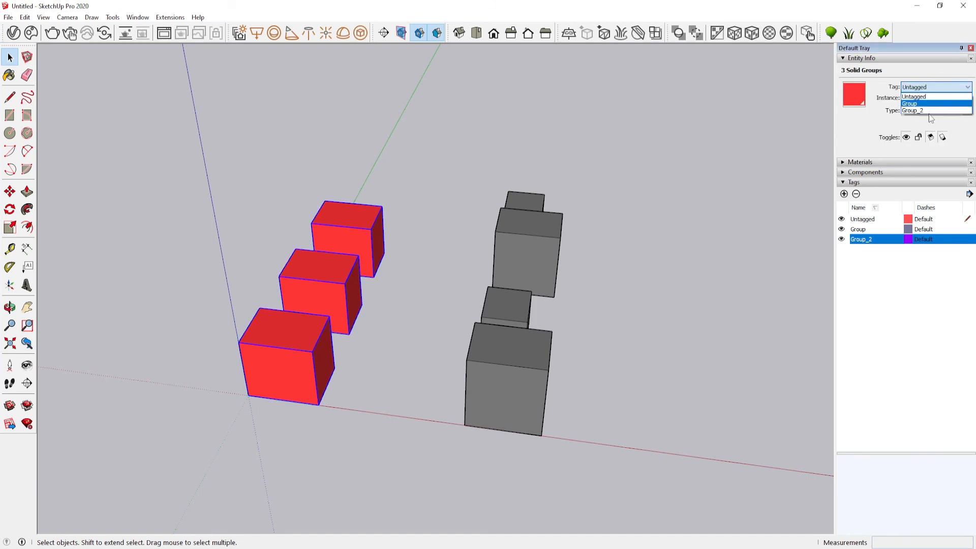
pyautogui.click(930, 108)
pyautogui.click(943, 114)
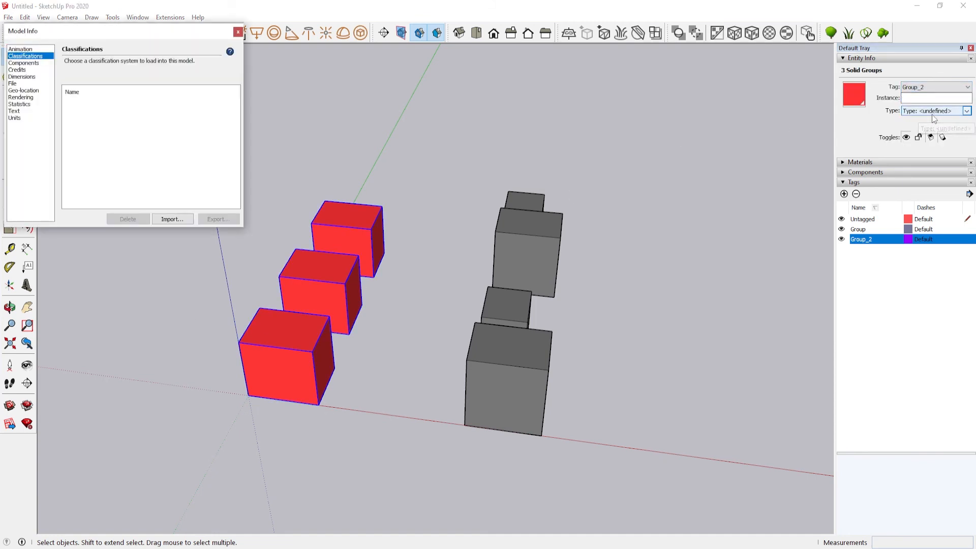
pyautogui.click(238, 33)
pyautogui.click(324, 88)
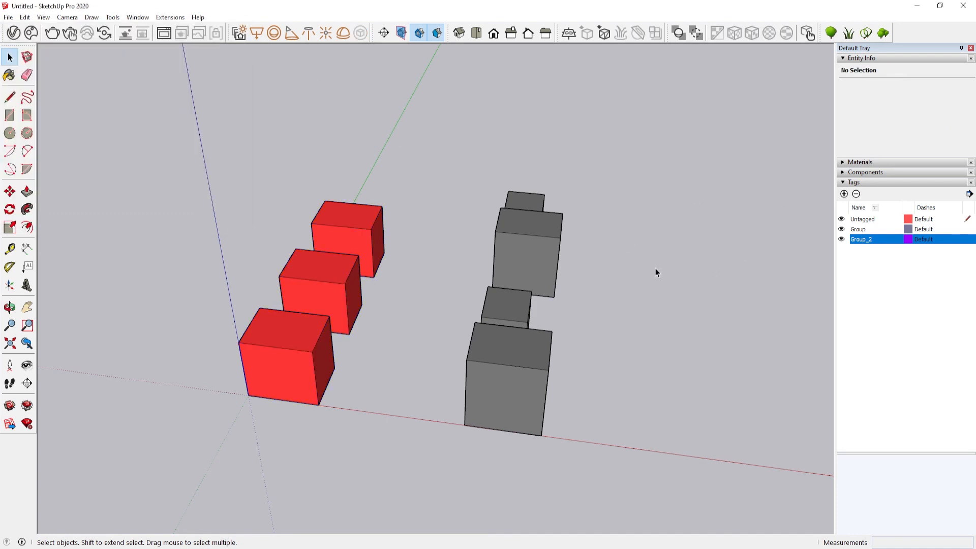
# Hide and show the Group_2 tag and the Group tag in turn to test the visibility of each set of boxes.
pyautogui.click(842, 239)
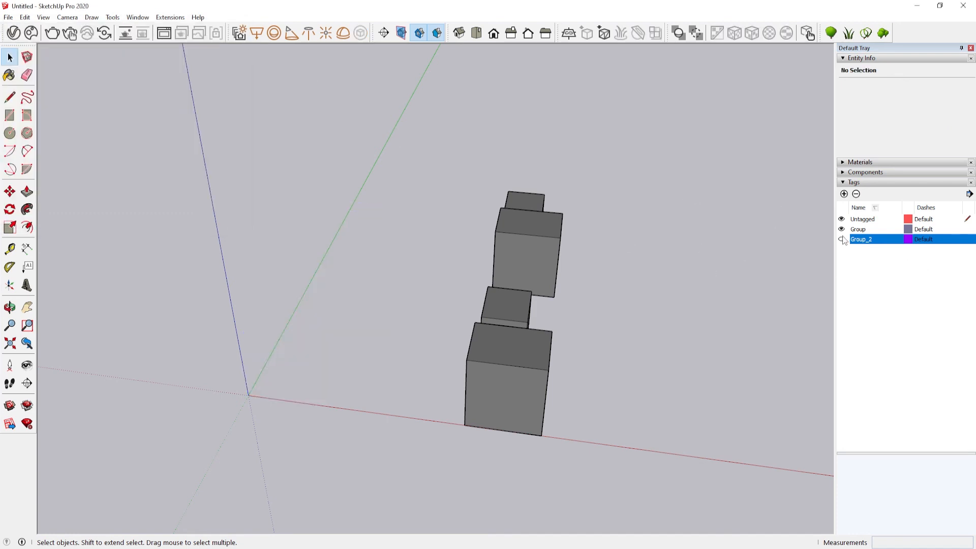
pyautogui.click(841, 239)
pyautogui.click(841, 229)
pyautogui.click(842, 230)
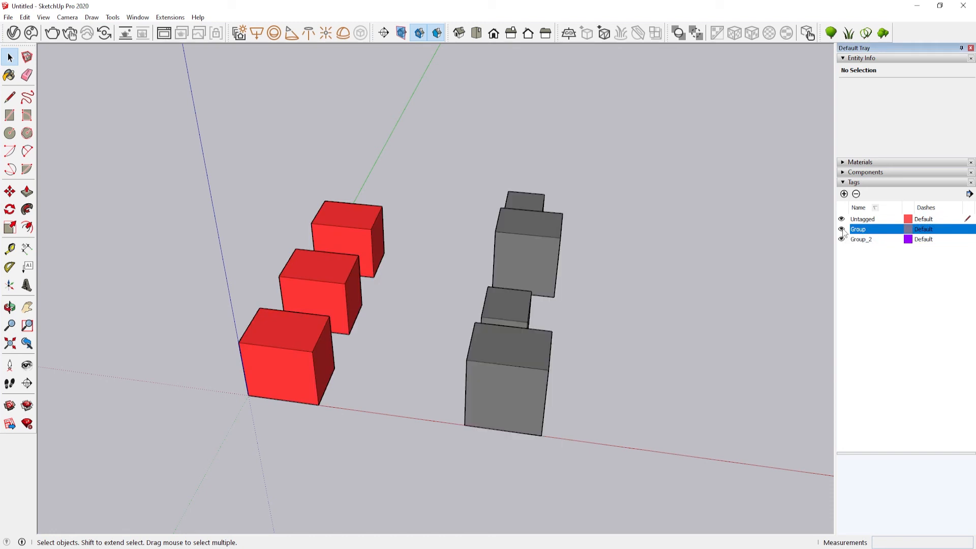